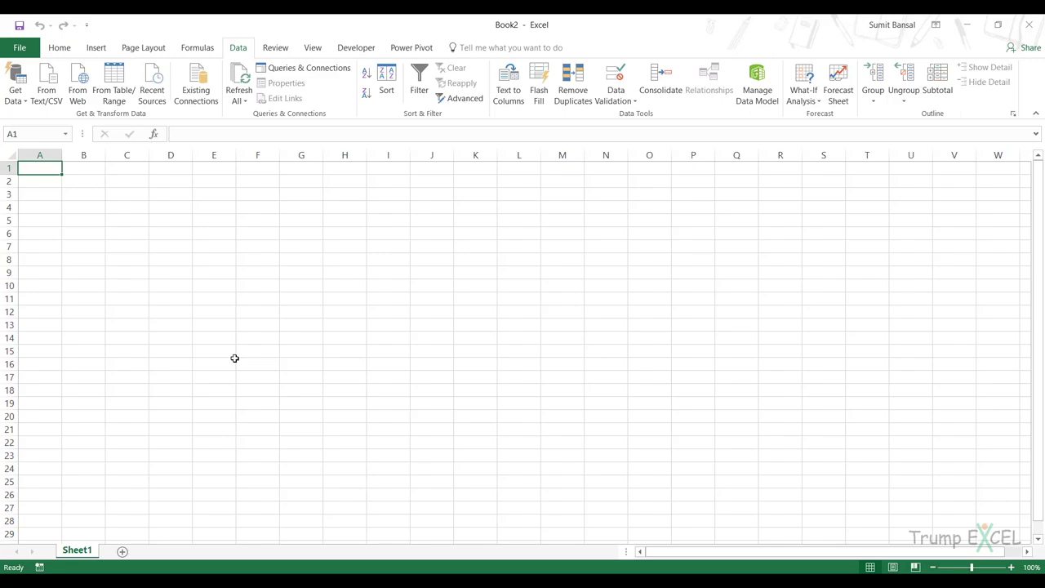
Switch to the browser and look through the film tables on Wikipedia's List of highest-grossing films page
{"action": "key", "text": "alt+Tab"}
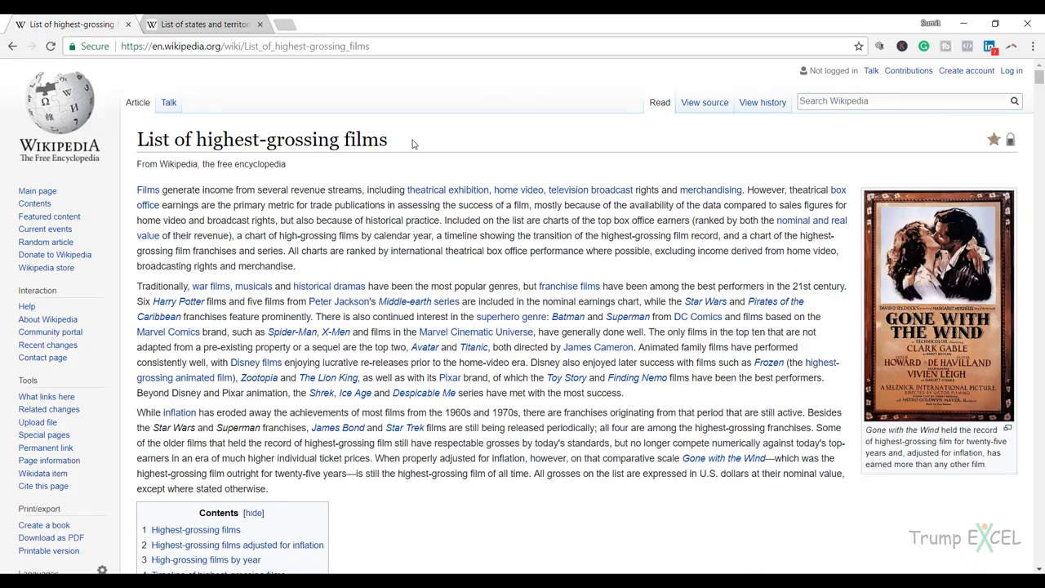
{"action": "scroll", "coordinate": [418, 250], "scroll_direction": "down", "scroll_amount": 12}
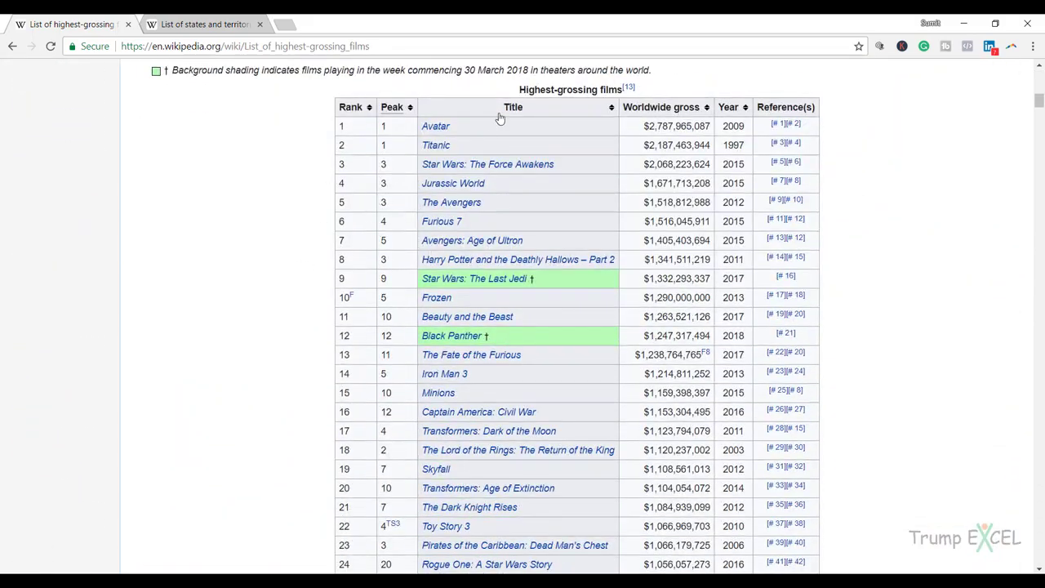
{"action": "scroll", "coordinate": [302, 213], "scroll_direction": "down", "scroll_amount": 3}
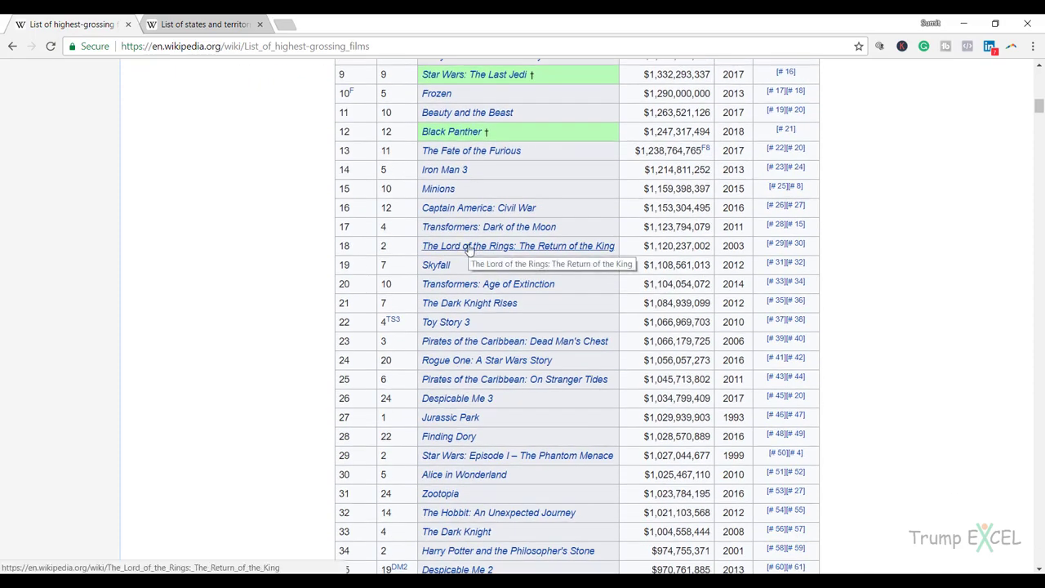
{"action": "scroll", "coordinate": [469, 250], "scroll_direction": "down", "scroll_amount": 15}
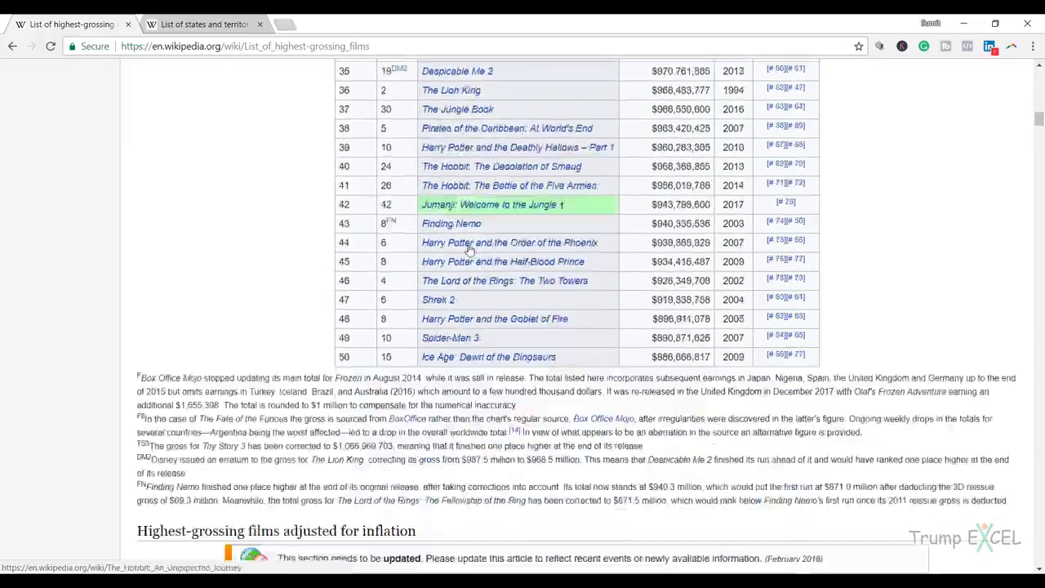
{"action": "scroll", "coordinate": [469, 248], "scroll_direction": "down", "scroll_amount": 8}
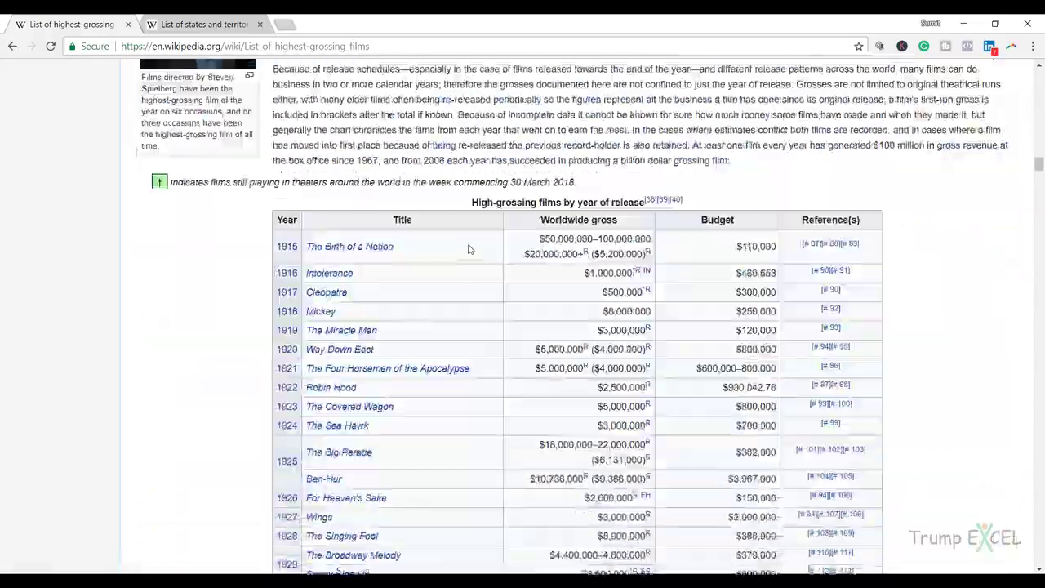
{"action": "scroll", "coordinate": [469, 250], "scroll_direction": "up", "scroll_amount": 15}
{"action": "scroll", "coordinate": [469, 253], "scroll_direction": "up", "scroll_amount": 10}
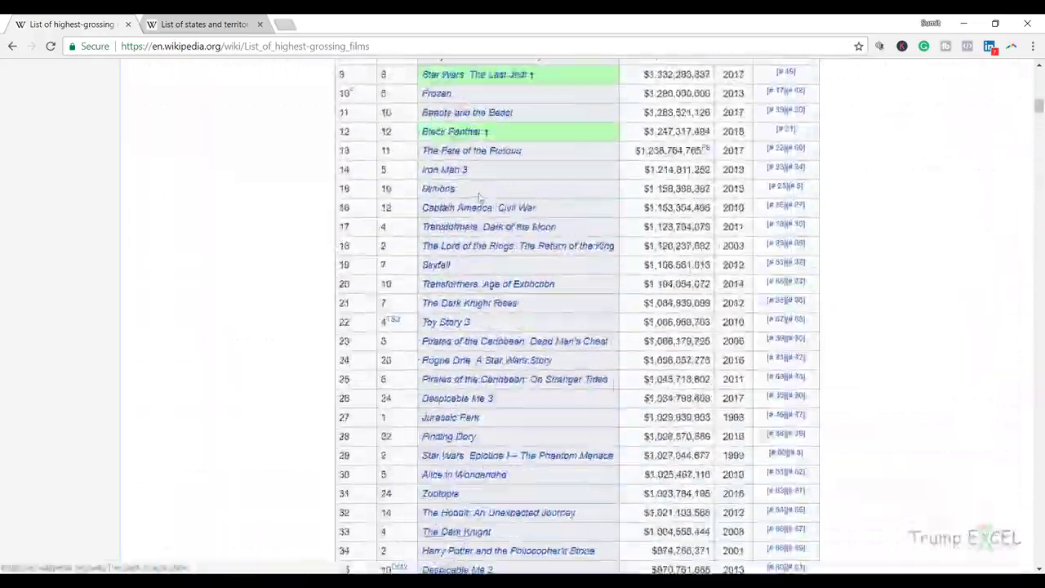
Copy the Wikipedia page's URL and use it in Excel as the source of a From Web import
{"action": "left_click", "coordinate": [255, 47]}
{"action": "key", "text": "ctrl+c"}
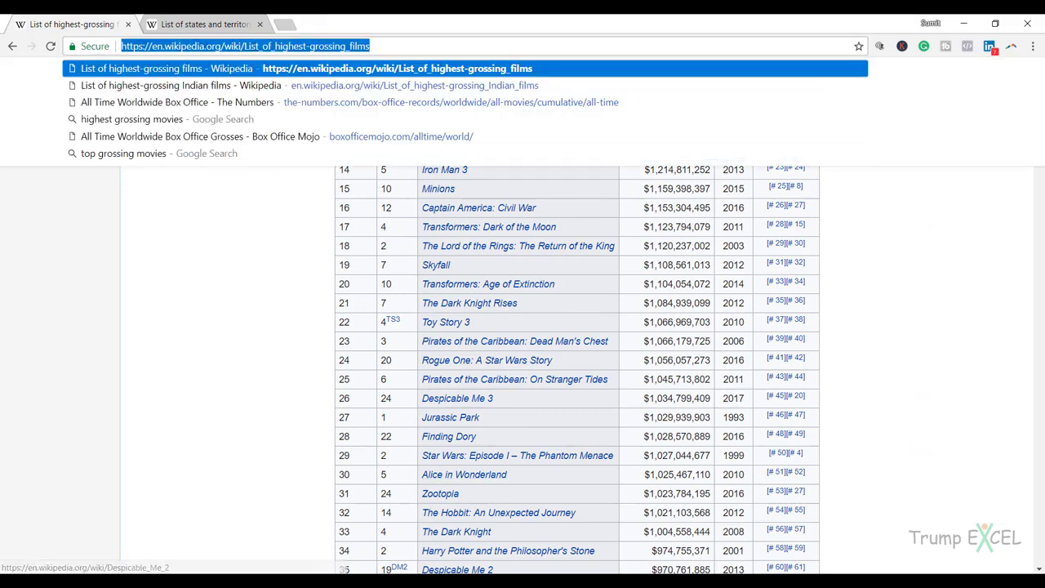
{"action": "left_click", "coordinate": [454, 581]}
{"action": "left_click", "coordinate": [481, 518]}
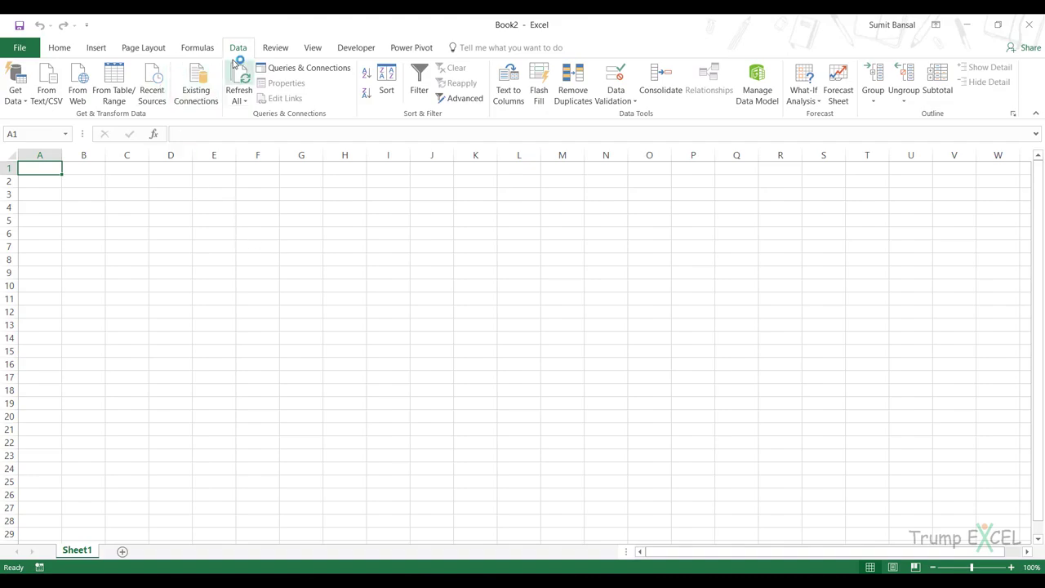
{"action": "left_click", "coordinate": [78, 89]}
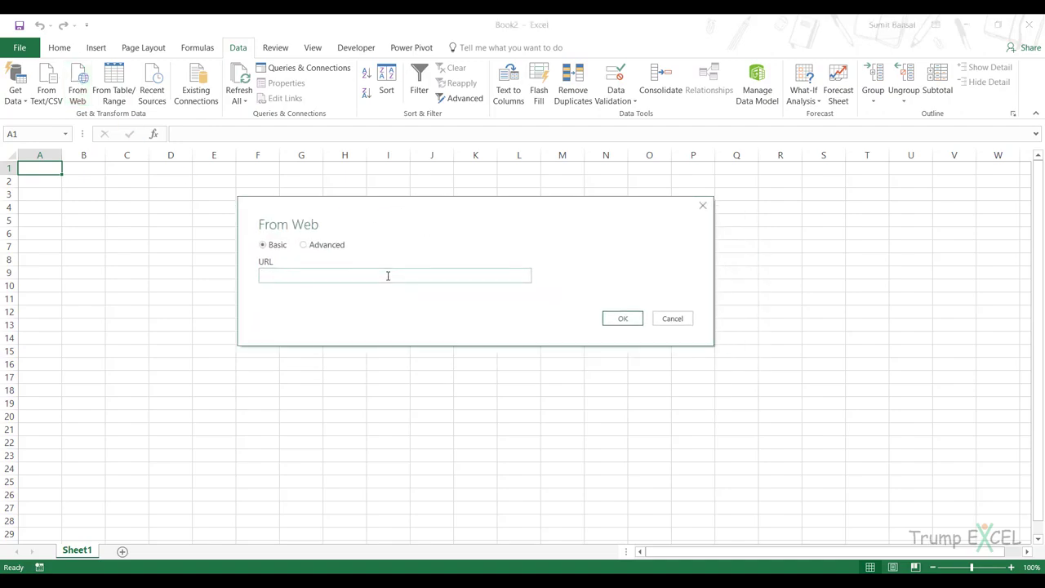
{"action": "key", "text": "ctrl+v"}
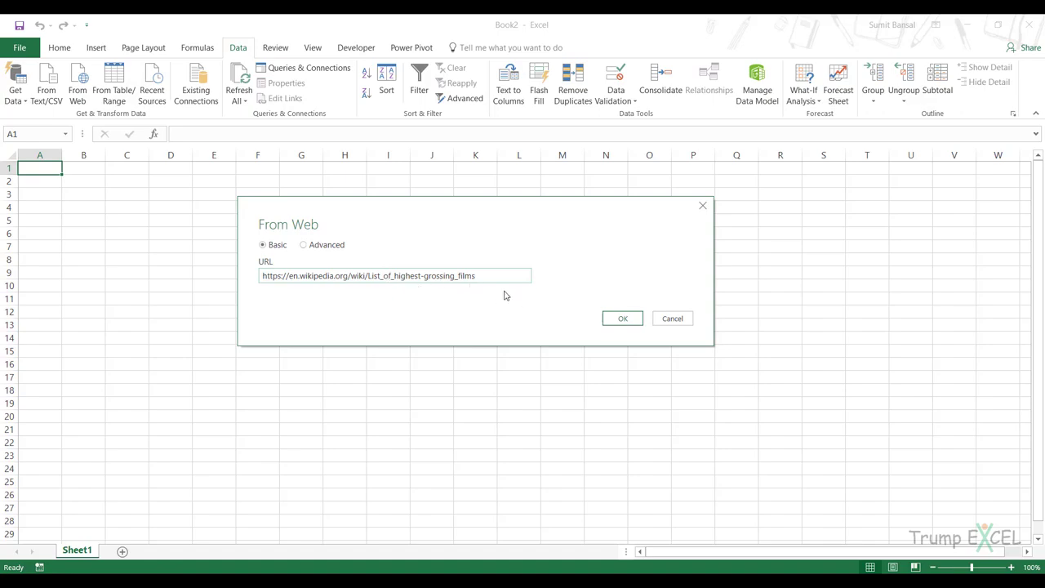
{"action": "left_click", "coordinate": [615, 319]}
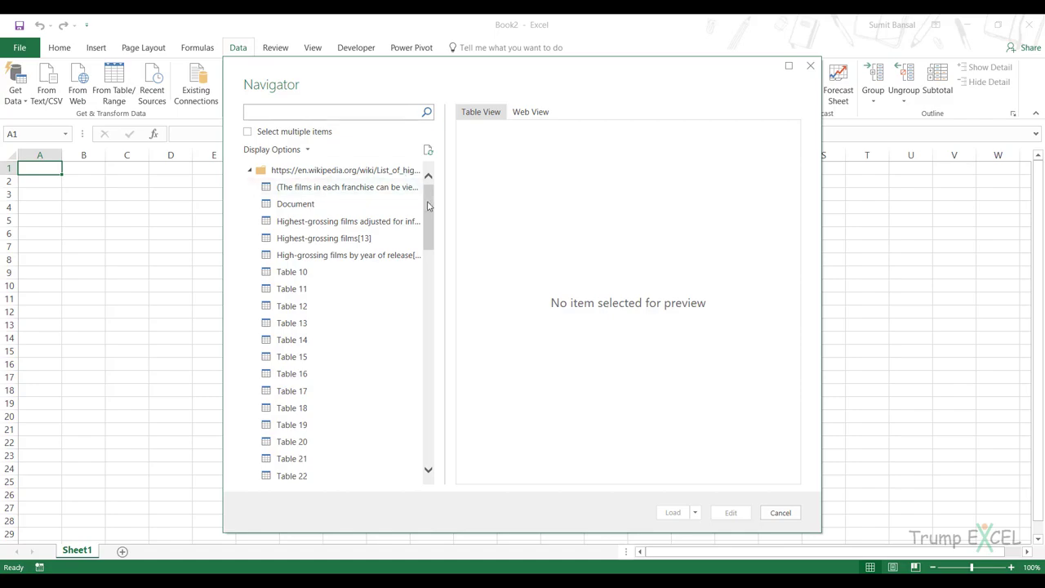
Preview the inflation-adjusted table, then open the Highest-grossing films[13] table for editing in the Query Editor
{"action": "mouse_move", "coordinate": [428, 206]}
{"action": "left_mouse_down"}
{"action": "mouse_move", "coordinate": [416, 430]}
{"action": "mouse_move", "coordinate": [434, 196]}
{"action": "left_mouse_up"}
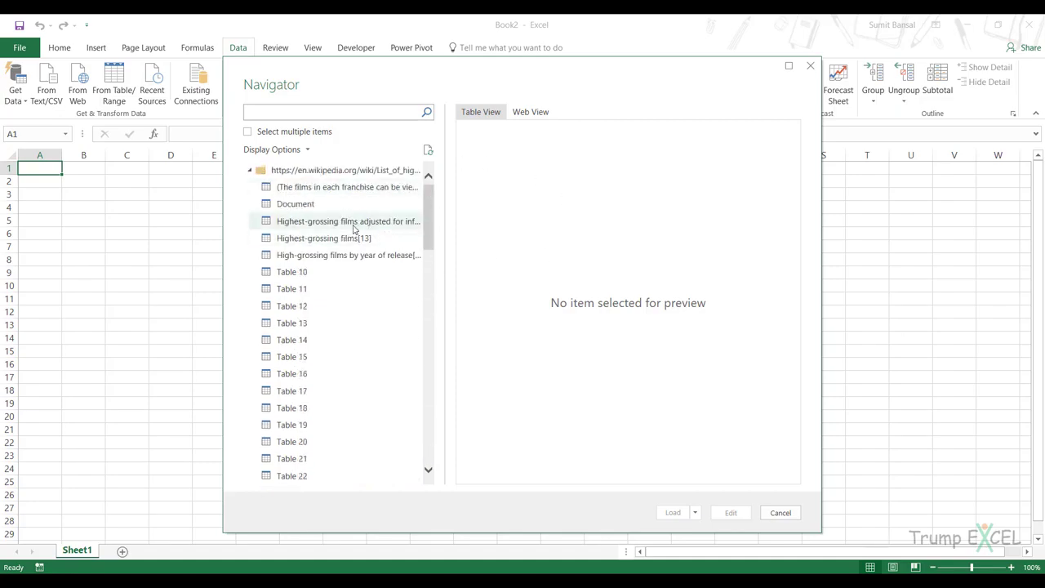
{"action": "left_click", "coordinate": [319, 221]}
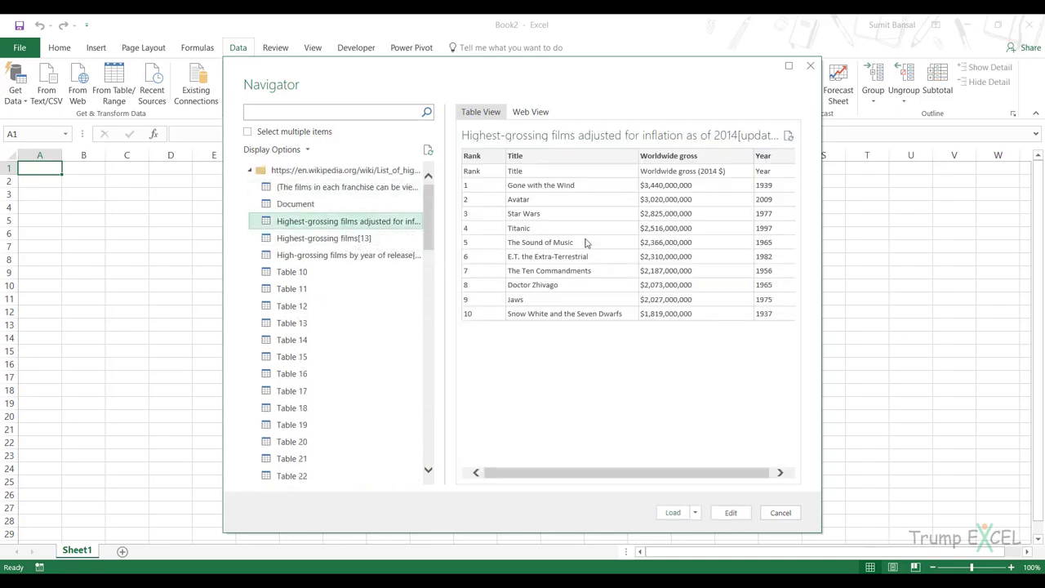
{"action": "left_click", "coordinate": [311, 239]}
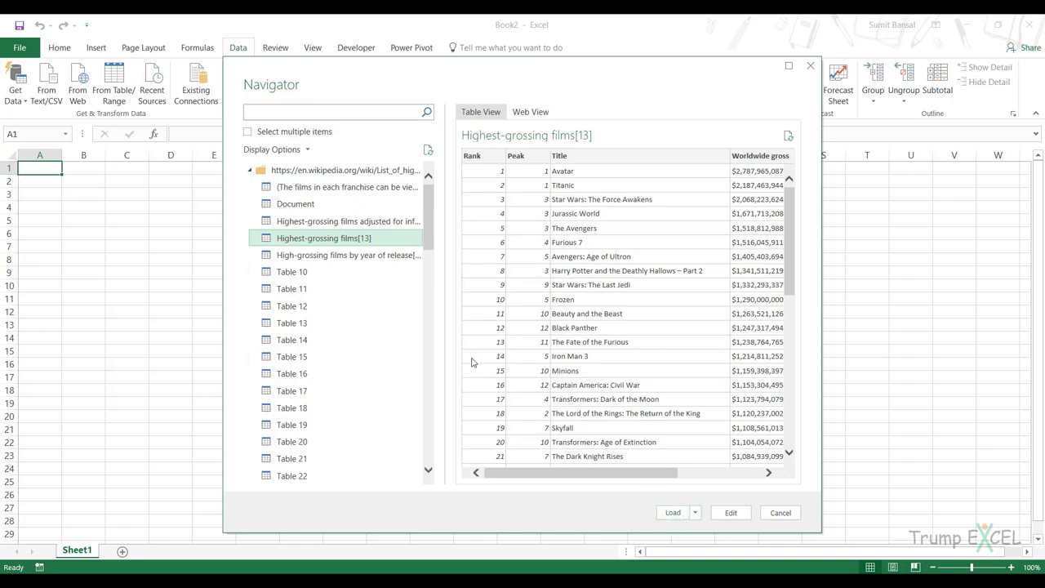
{"action": "left_click", "coordinate": [729, 513]}
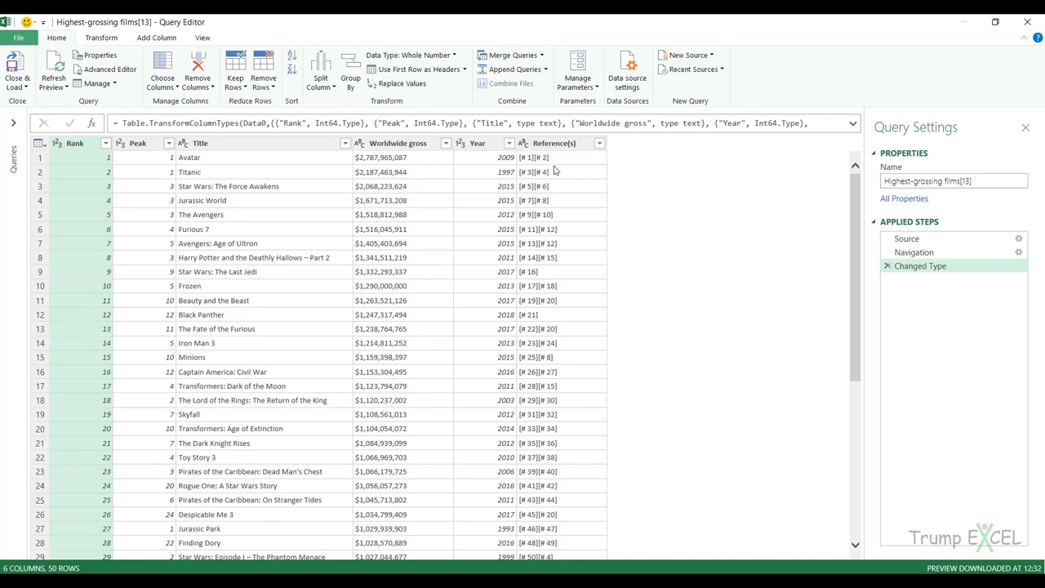
Remove the Reference(s) column from the query
{"action": "left_click", "coordinate": [554, 144]}
{"action": "right_click", "coordinate": [554, 147]}
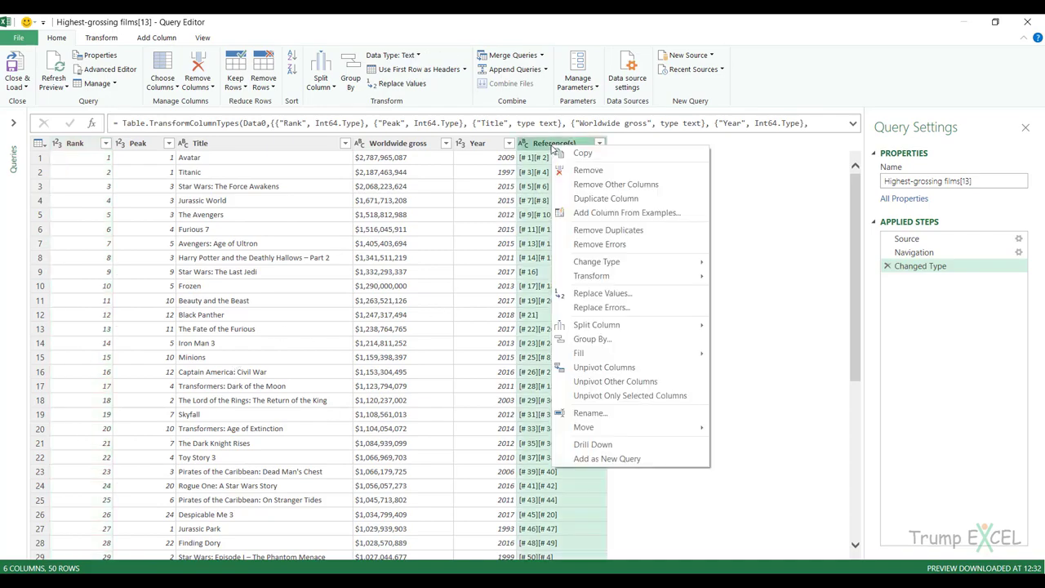
{"action": "left_click", "coordinate": [599, 176]}
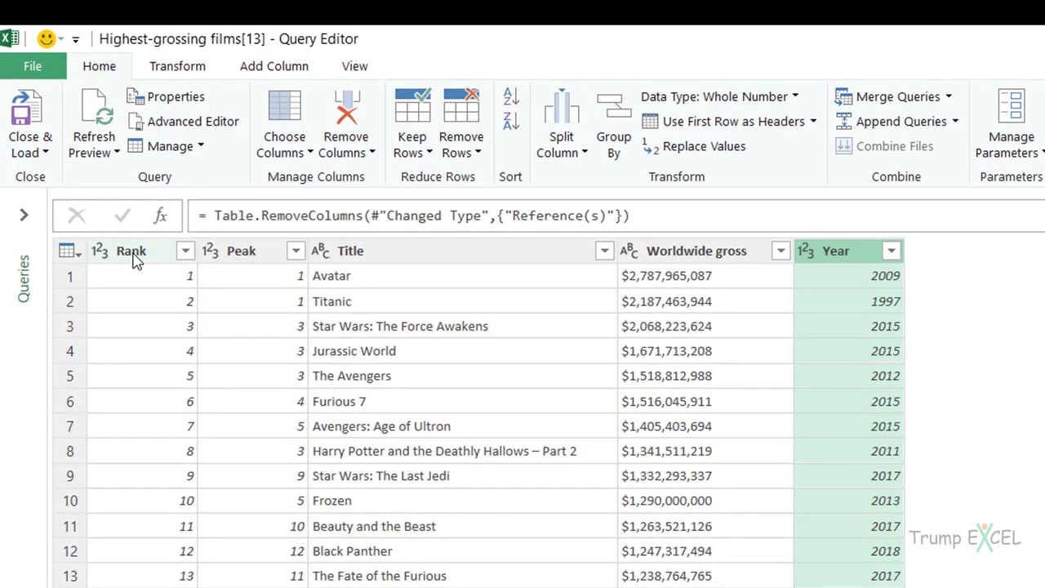
Check the data types of the Rank, Peak and Title columns
{"action": "left_click", "coordinate": [76, 146]}
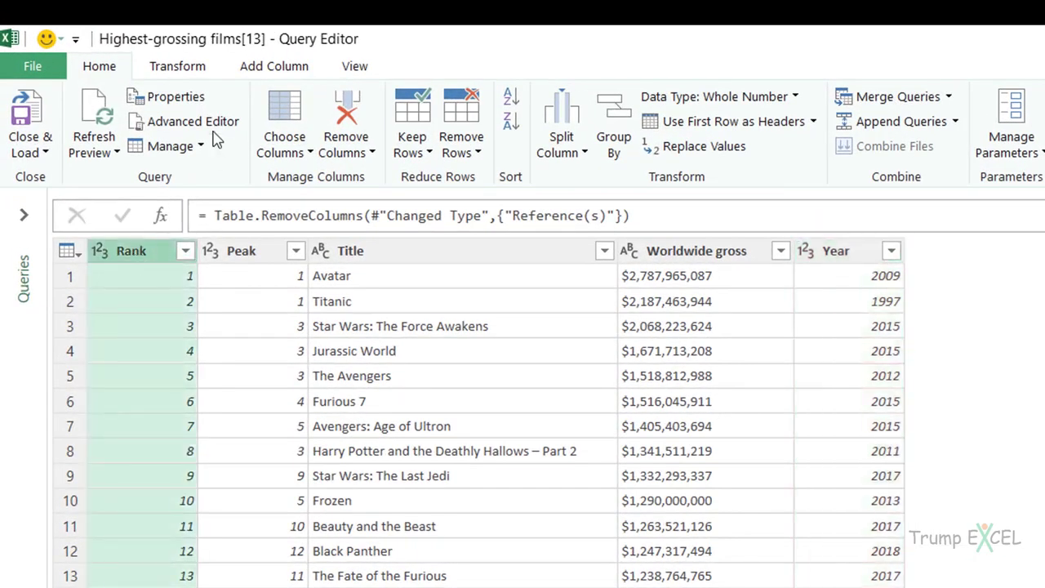
{"action": "left_click", "coordinate": [173, 67]}
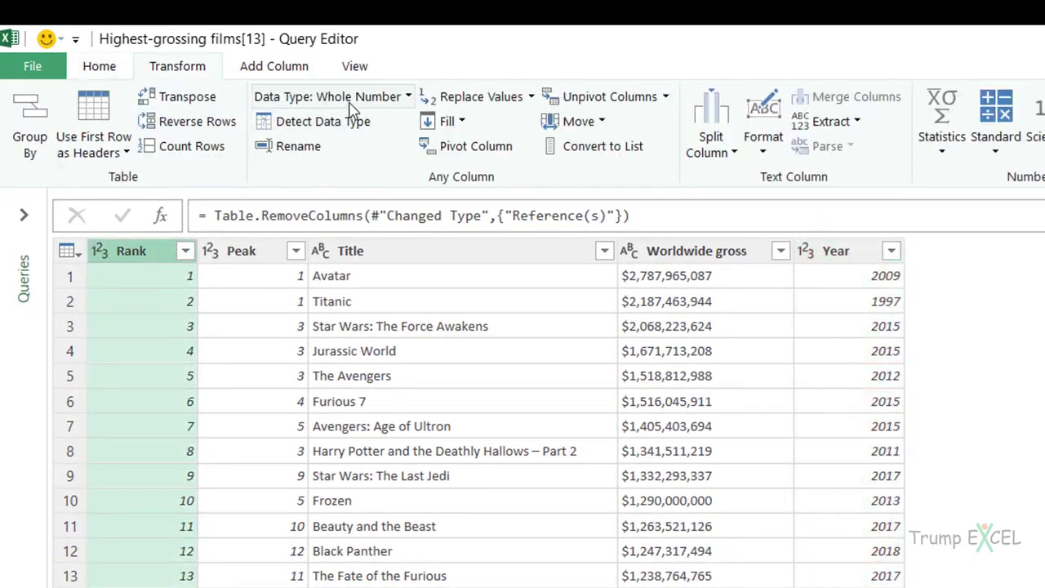
{"action": "left_click", "coordinate": [232, 254]}
{"action": "left_click", "coordinate": [382, 251]}
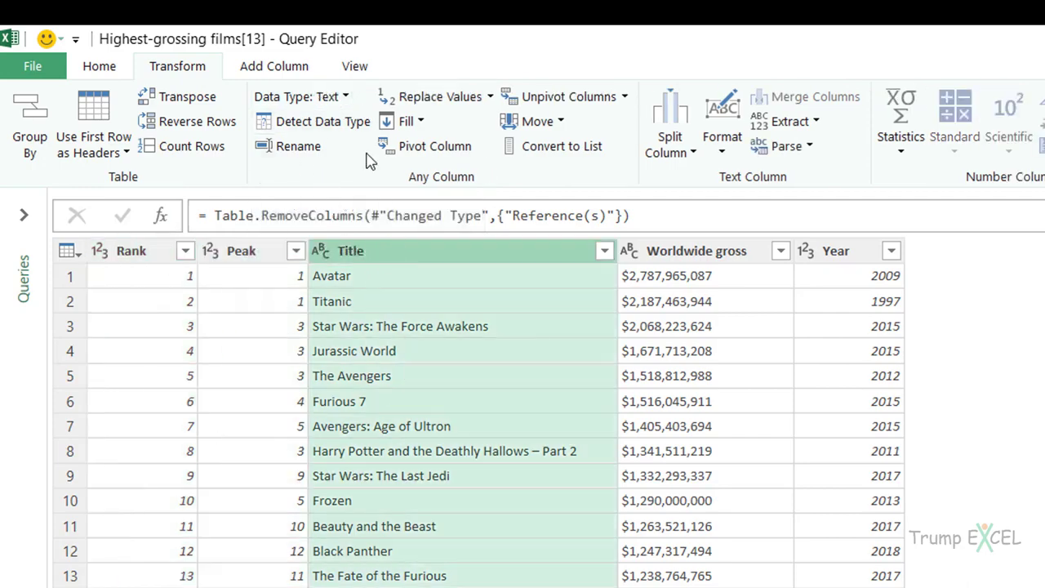
Try converting the Worldwide gross column to Whole Number and delete that applied step
{"action": "left_click", "coordinate": [694, 255]}
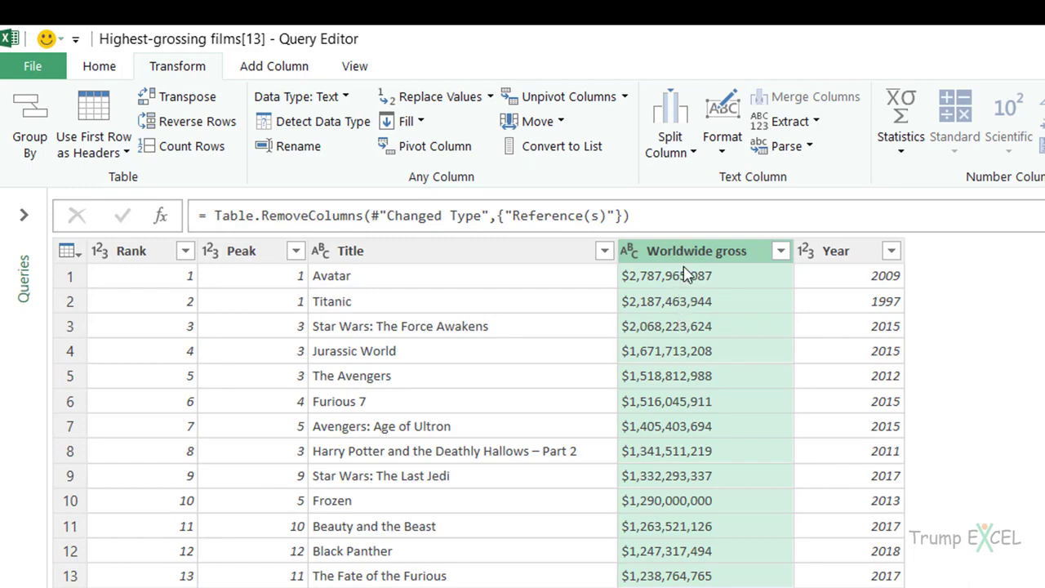
{"action": "left_click", "coordinate": [347, 101]}
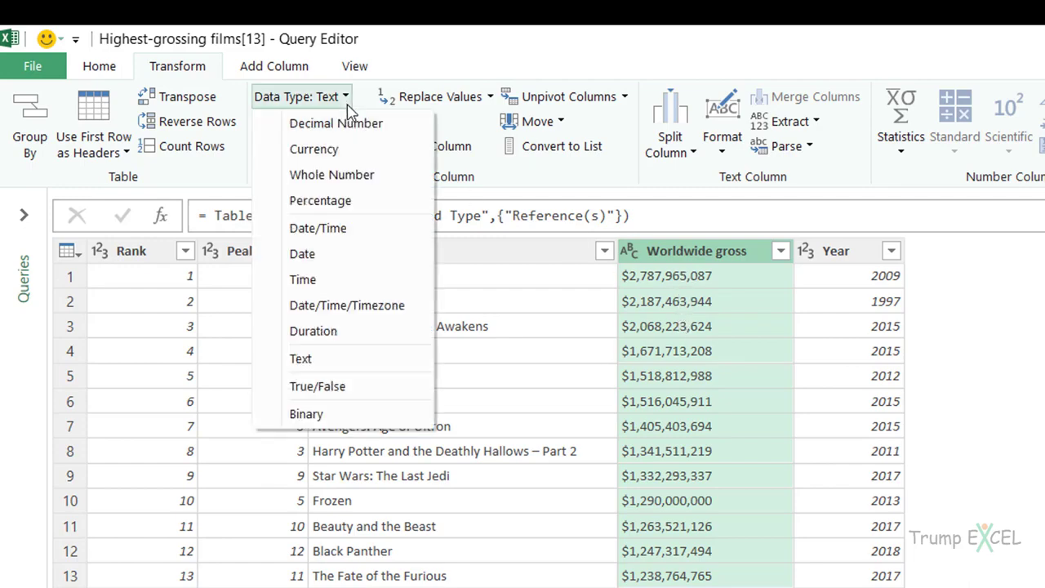
{"action": "left_click", "coordinate": [343, 183]}
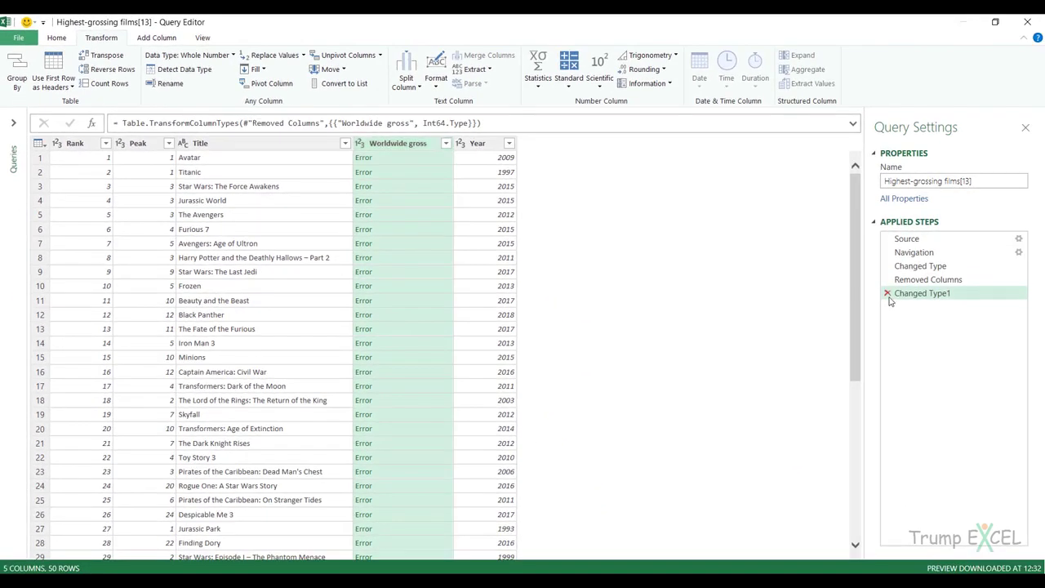
{"action": "left_click", "coordinate": [888, 294]}
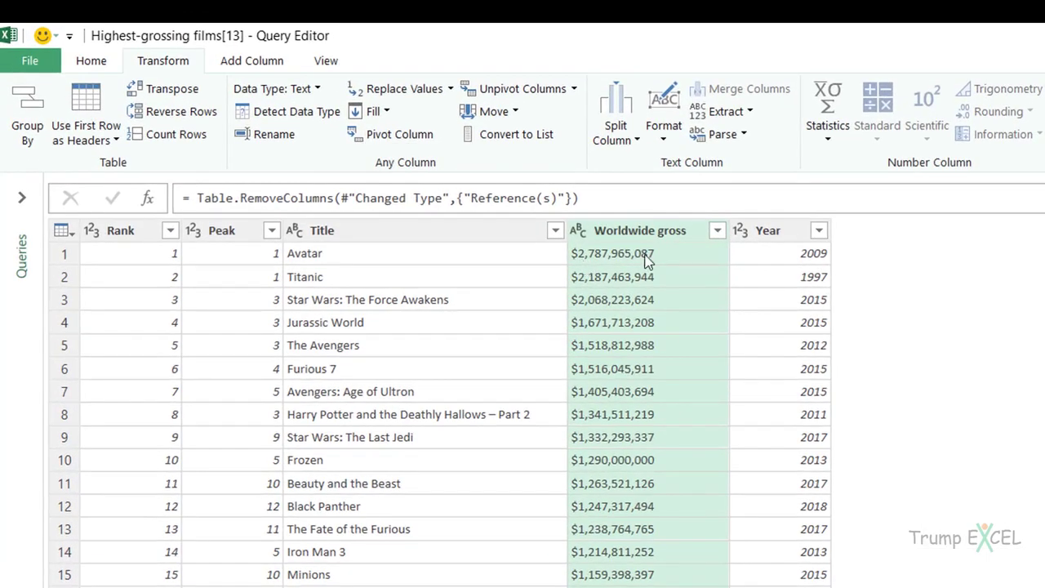
Replace the $ sign with nothing throughout the Worldwide gross column
{"action": "right_click", "coordinate": [619, 231]}
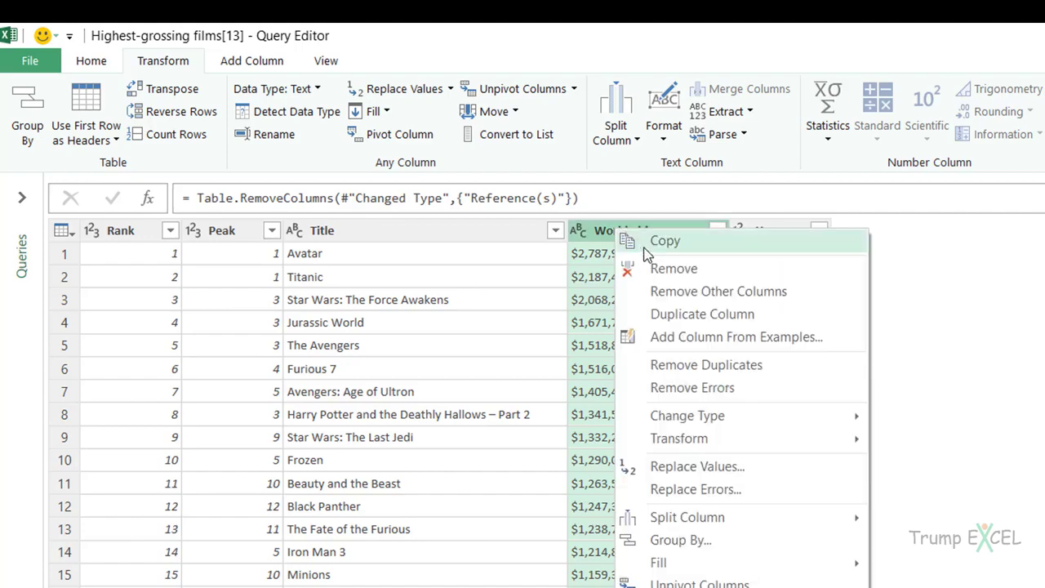
{"action": "left_click", "coordinate": [722, 466]}
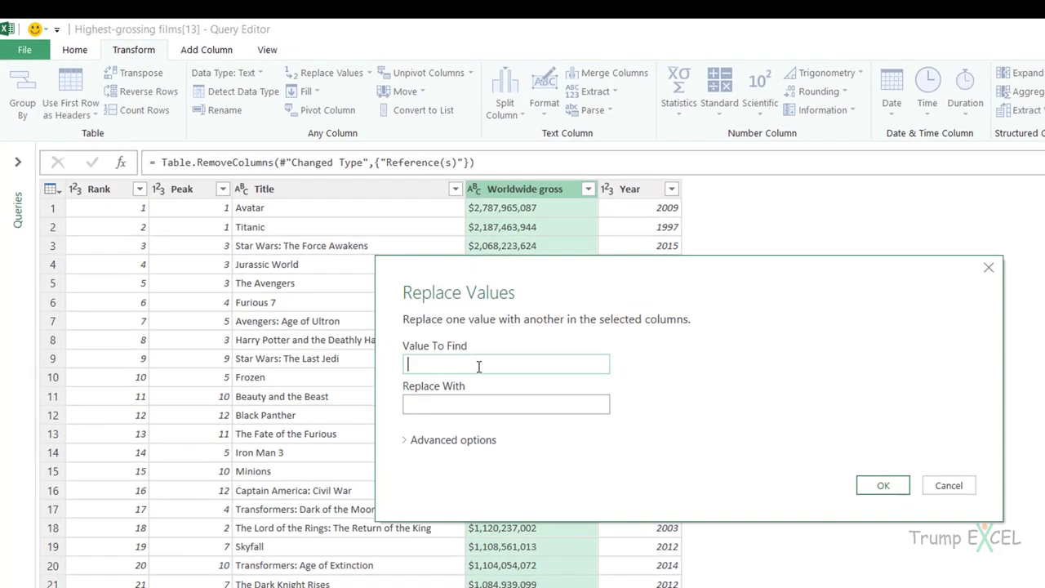
{"action": "left_click", "coordinate": [448, 400]}
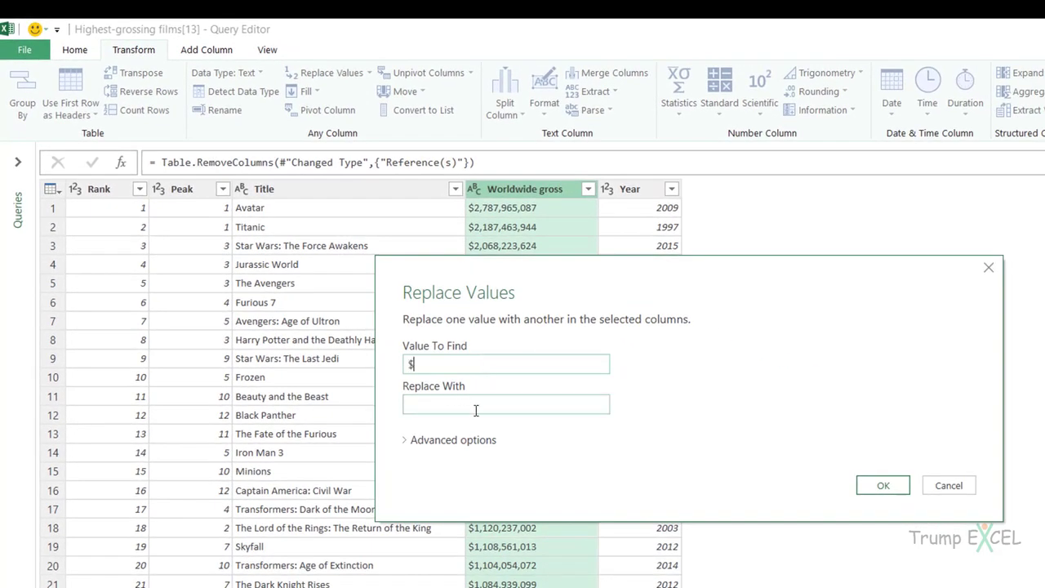
{"action": "left_click", "coordinate": [871, 495]}
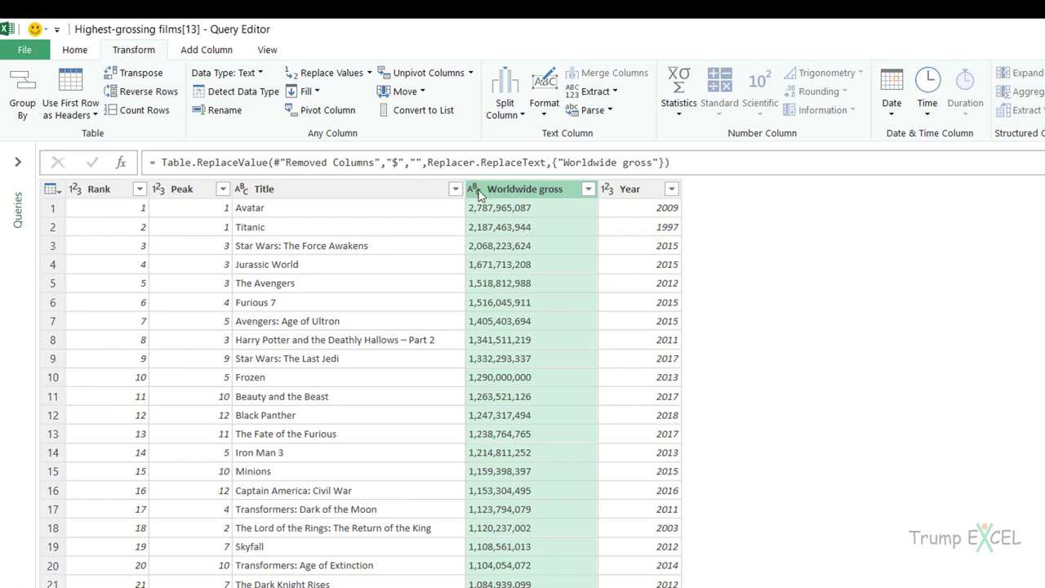
Convert the Worldwide gross column to Whole Number and replace that conversion with the Currency data type
{"action": "left_click", "coordinate": [259, 76]}
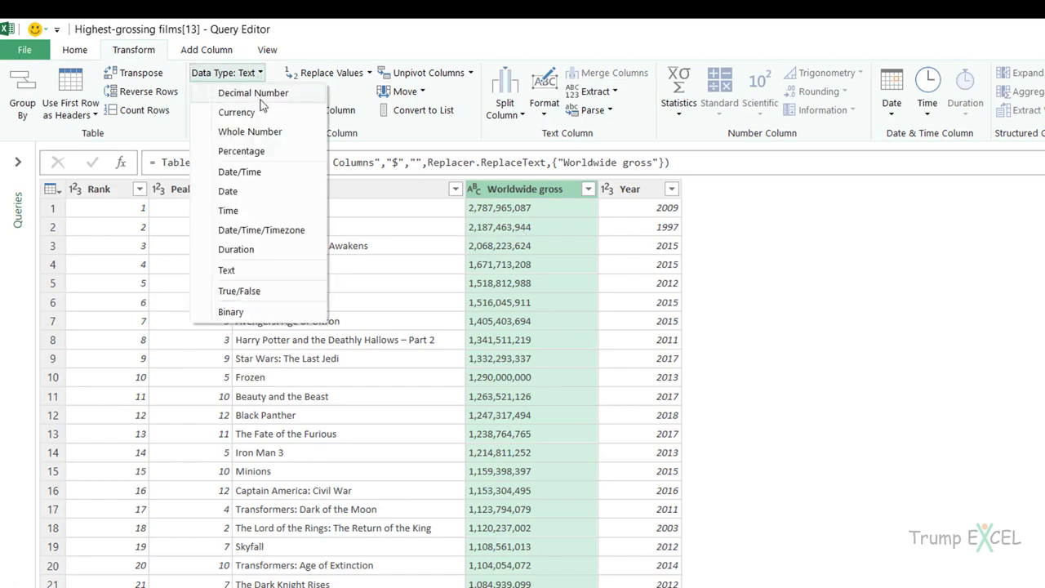
{"action": "left_click", "coordinate": [268, 132]}
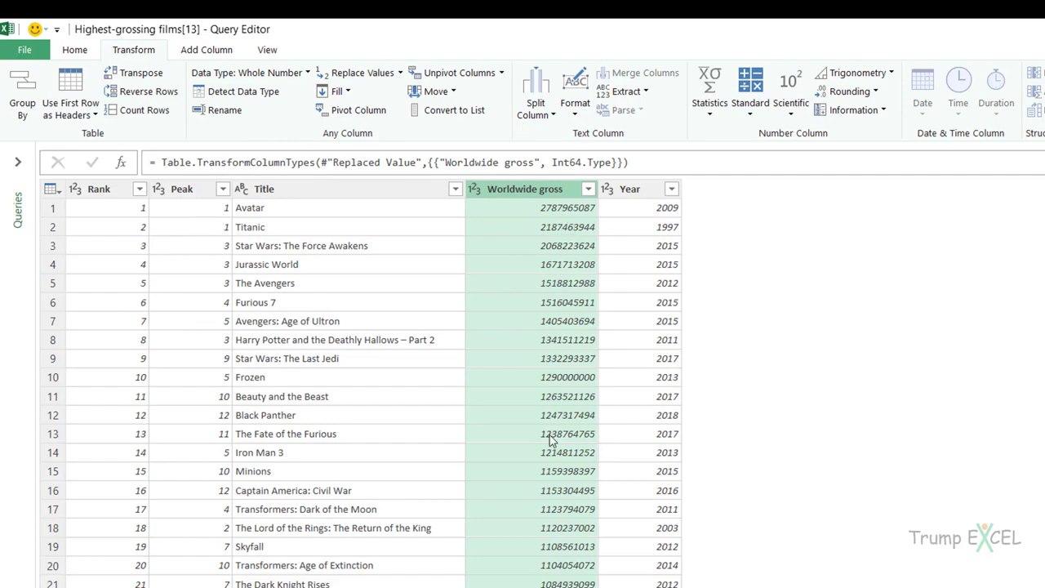
{"action": "left_click", "coordinate": [272, 76]}
{"action": "left_click", "coordinate": [259, 131]}
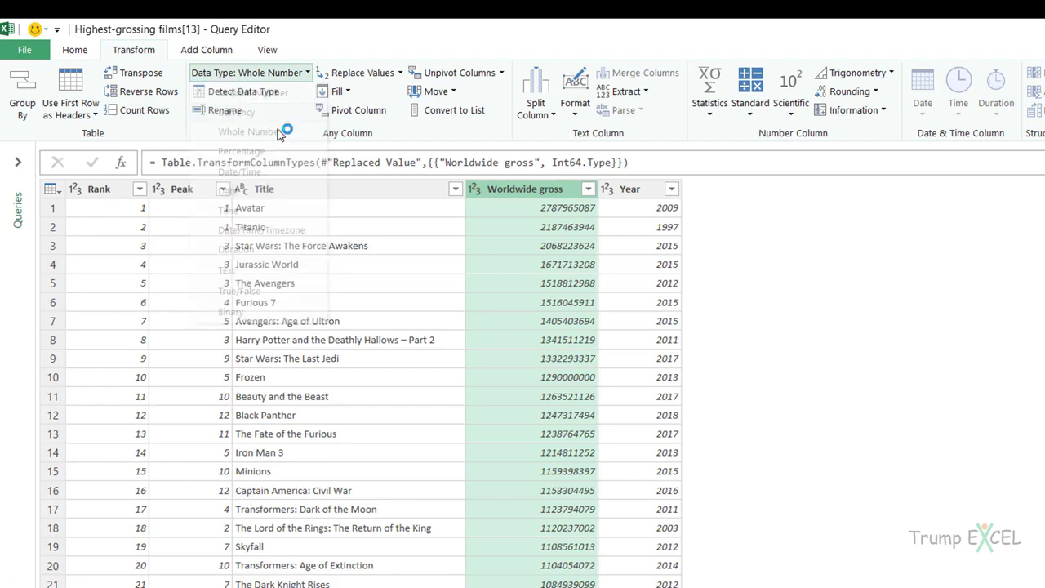
{"action": "left_click", "coordinate": [645, 445]}
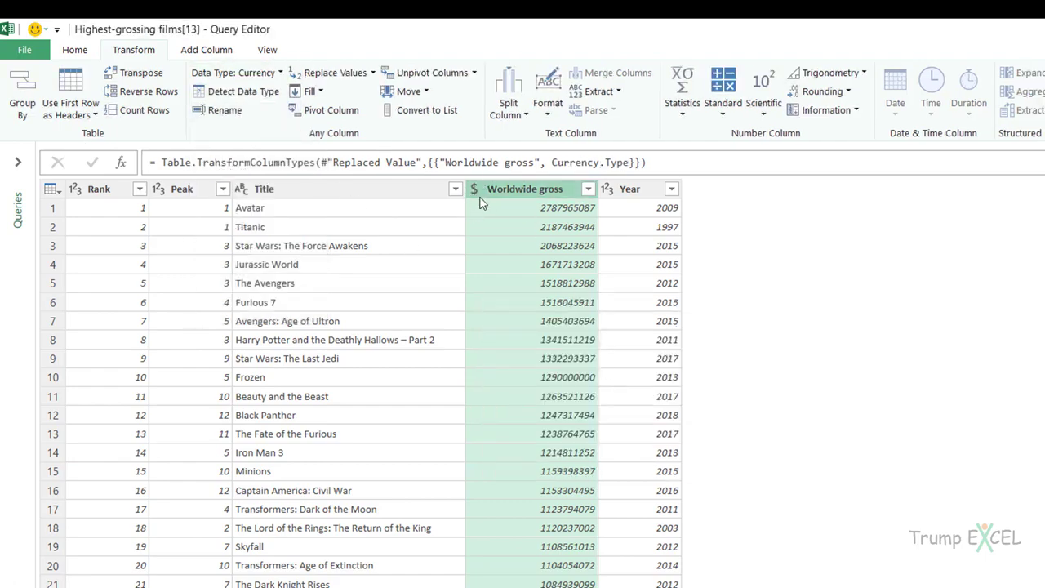
Check the Year column's data type, then close the Query Editor and load the query into the workbook
{"action": "left_click", "coordinate": [641, 196]}
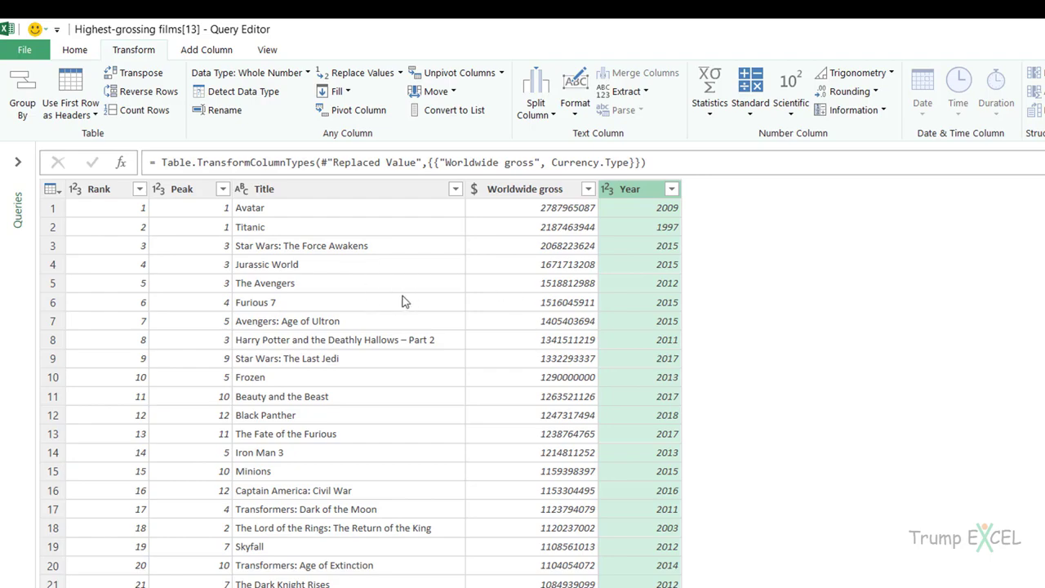
{"action": "left_click", "coordinate": [44, 54]}
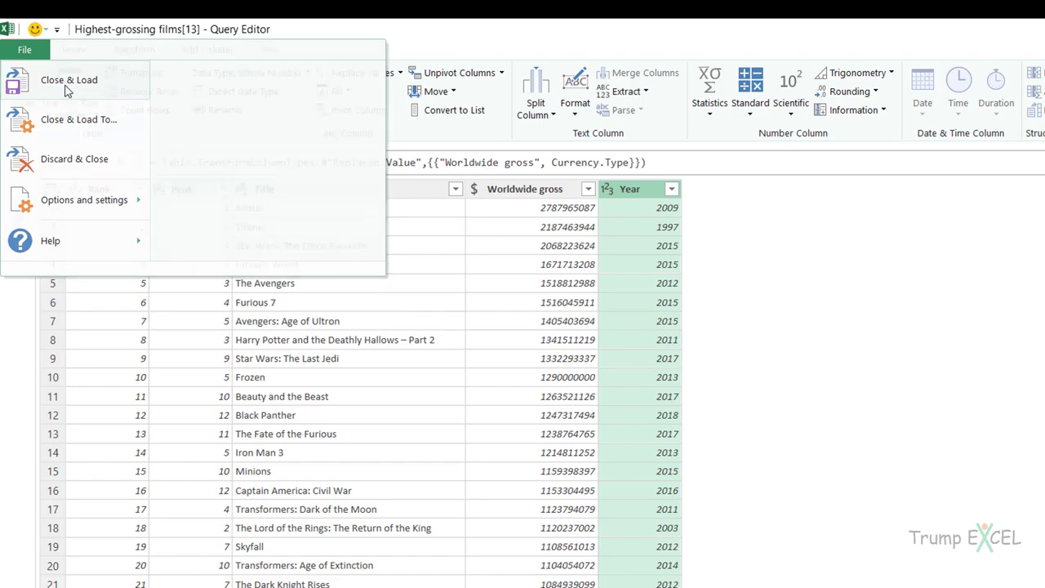
{"action": "left_click", "coordinate": [66, 80]}
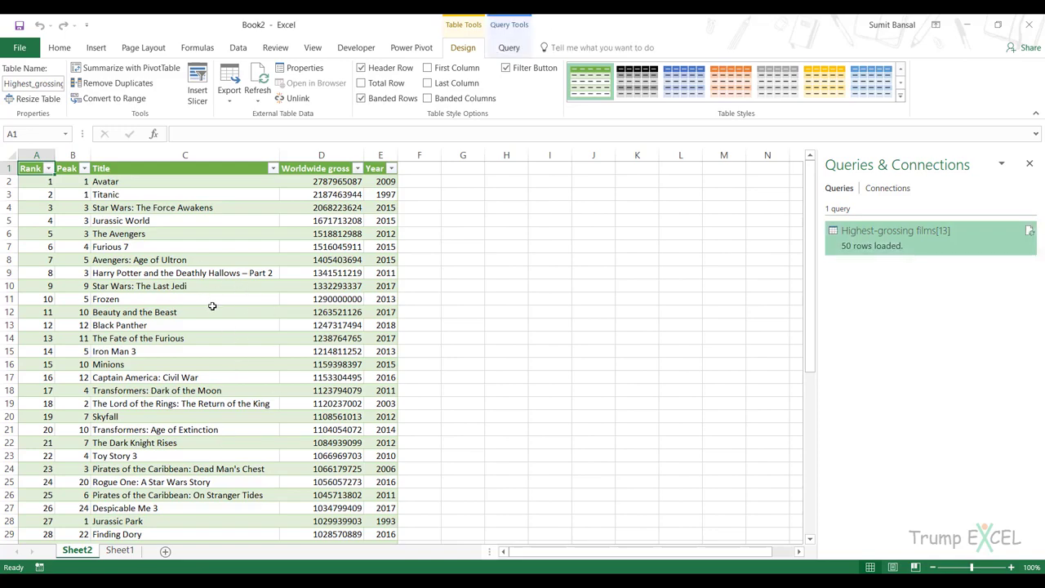
Review the loaded highest-grossing films table, including the Black Panther row, and refresh the table from its web source
{"action": "scroll", "coordinate": [226, 381], "scroll_direction": "down", "scroll_amount": 2}
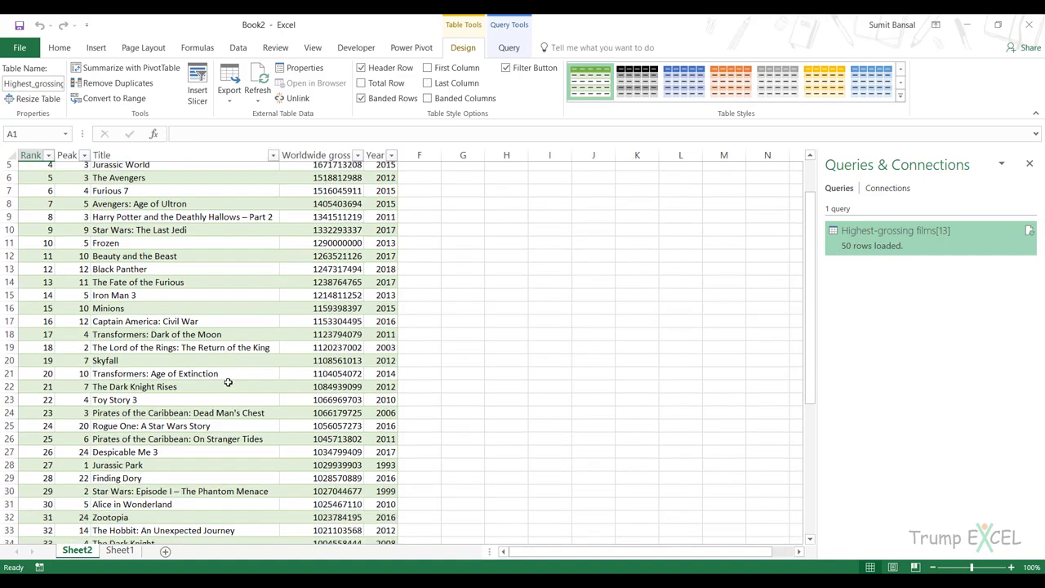
{"action": "scroll", "coordinate": [226, 381], "scroll_direction": "up", "scroll_amount": 1}
{"action": "left_click_drag", "start_coordinate": [49, 286], "coordinate": [386, 288]}
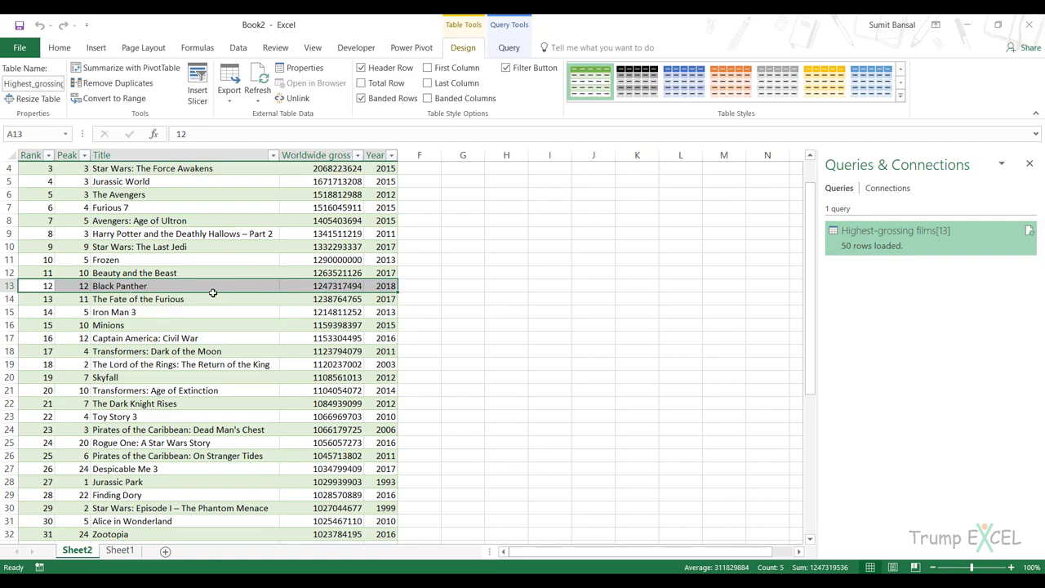
{"action": "scroll", "coordinate": [234, 316], "scroll_direction": "up", "scroll_amount": 1}
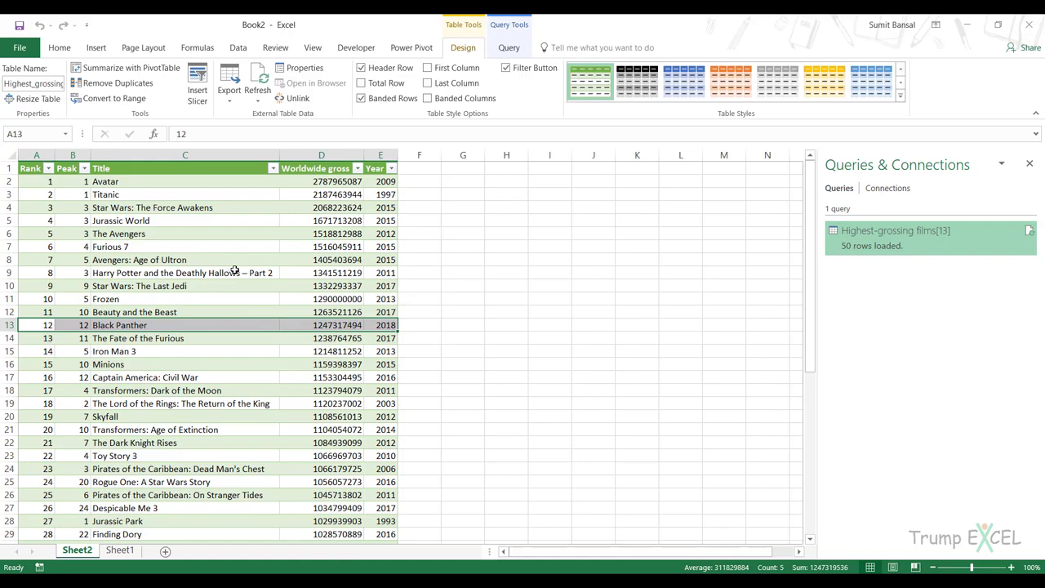
{"action": "scroll", "coordinate": [234, 270], "scroll_direction": "down", "scroll_amount": 3}
{"action": "scroll", "coordinate": [234, 270], "scroll_direction": "up", "scroll_amount": 3}
{"action": "right_click", "coordinate": [222, 246]}
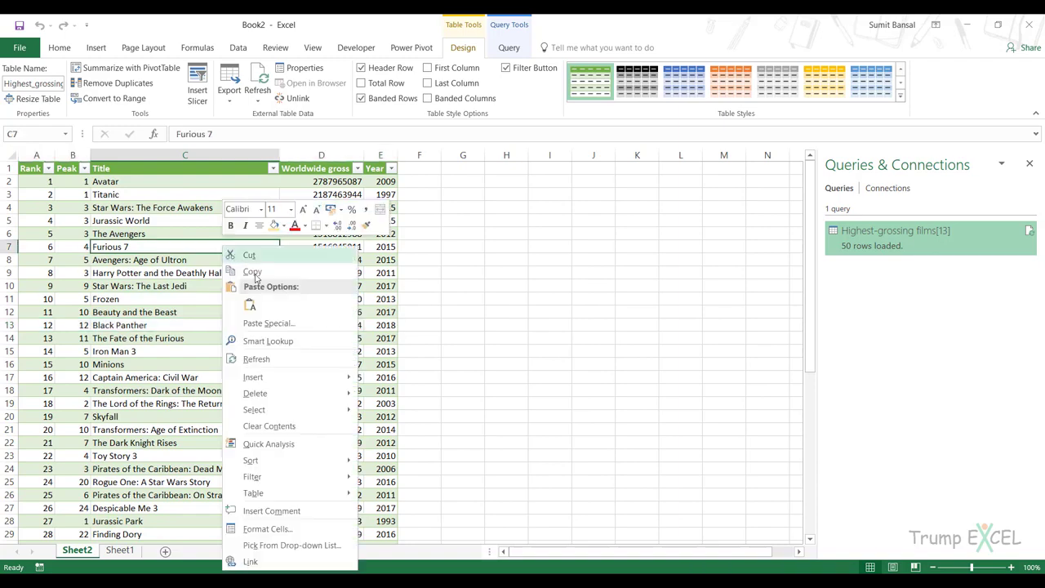
{"action": "left_click", "coordinate": [260, 356]}
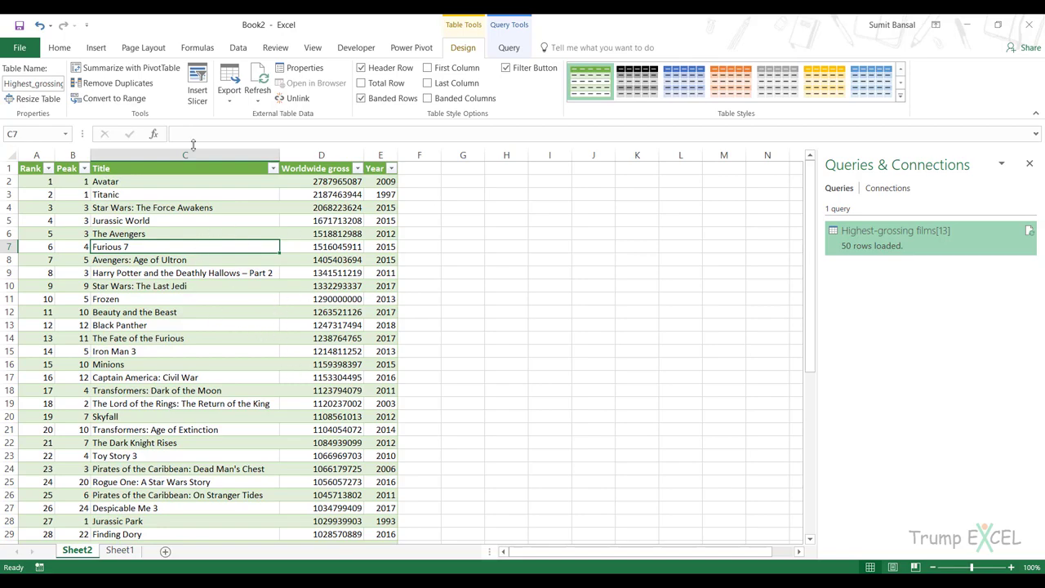
Switch to the browser and examine the States table on Wikipedia's List of states and territories of the United States page
{"action": "left_click", "coordinate": [60, 48]}
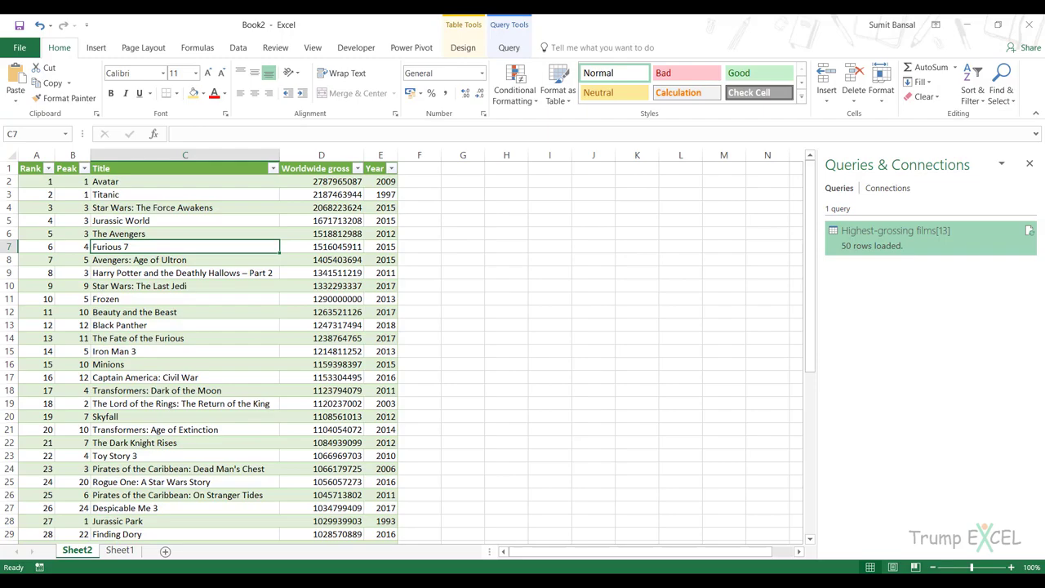
{"action": "key", "text": "alt+Tab"}
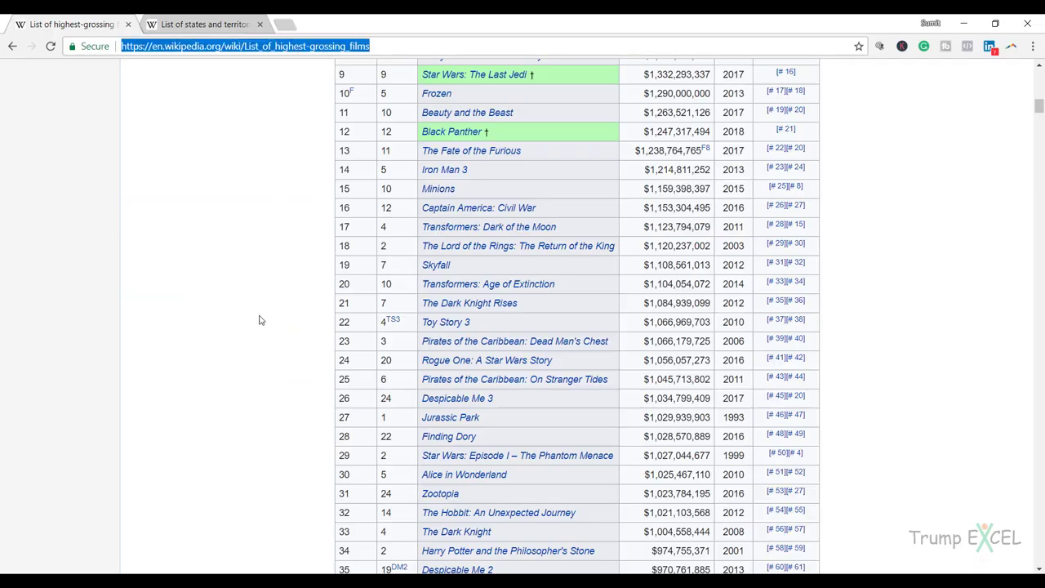
{"action": "left_click", "coordinate": [194, 24]}
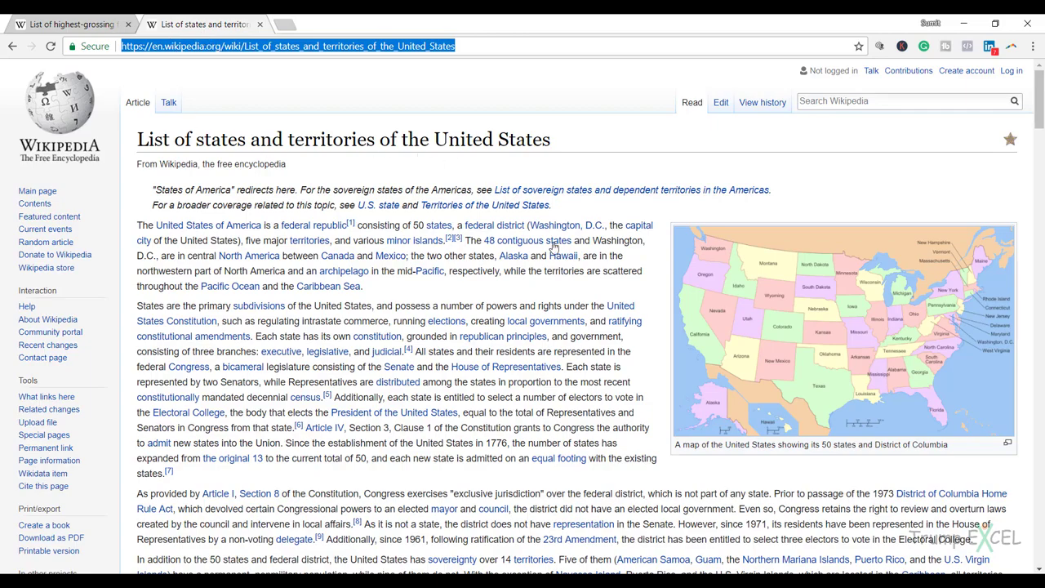
{"action": "scroll", "coordinate": [569, 267], "scroll_direction": "down", "scroll_amount": 15}
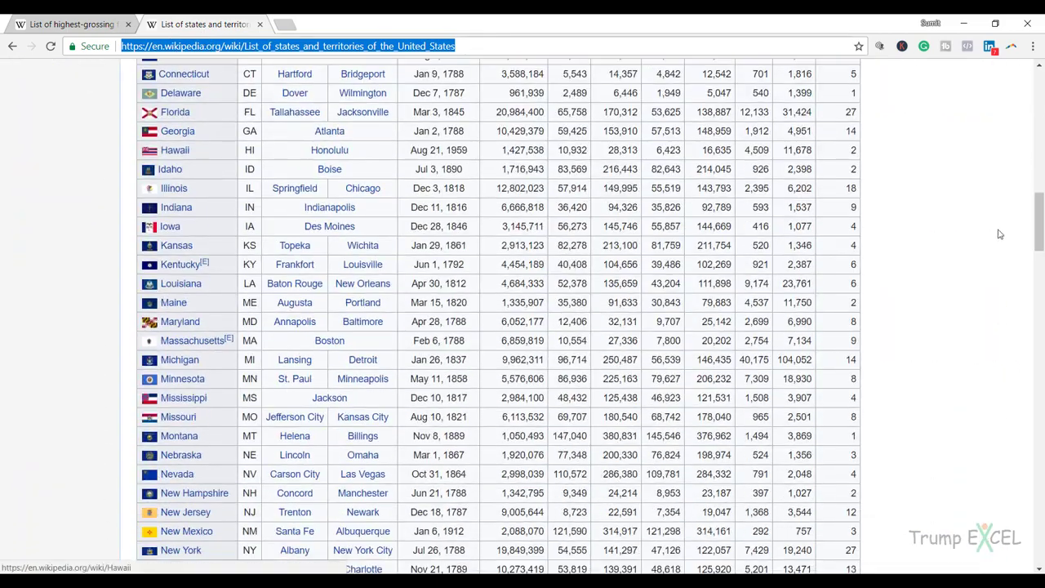
{"action": "left_click_drag", "start_coordinate": [1038, 220], "coordinate": [1038, 189]}
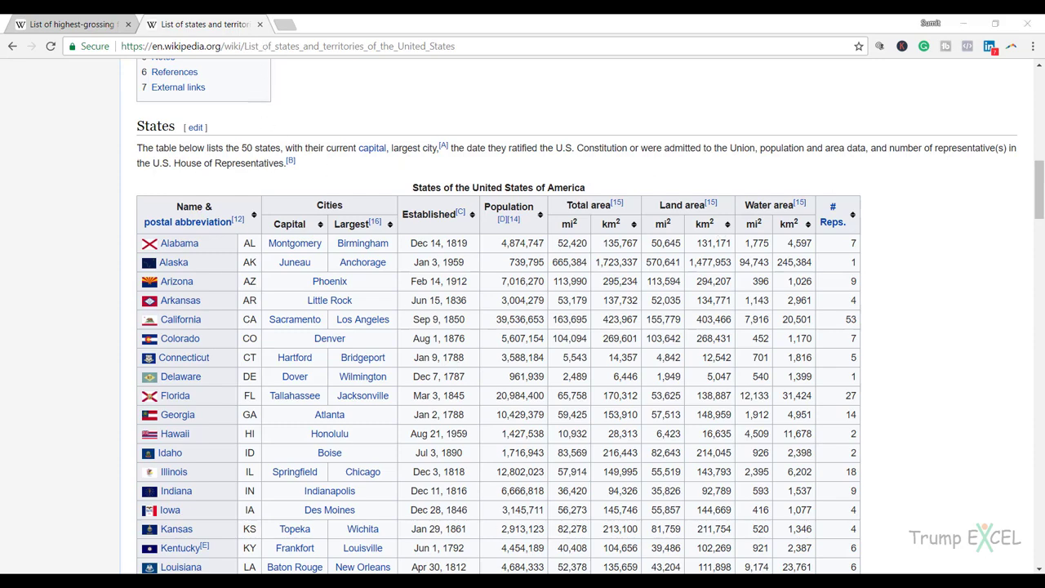
{"action": "mouse_move", "coordinate": [421, 580]}
{"action": "left_click", "coordinate": [503, 538]}
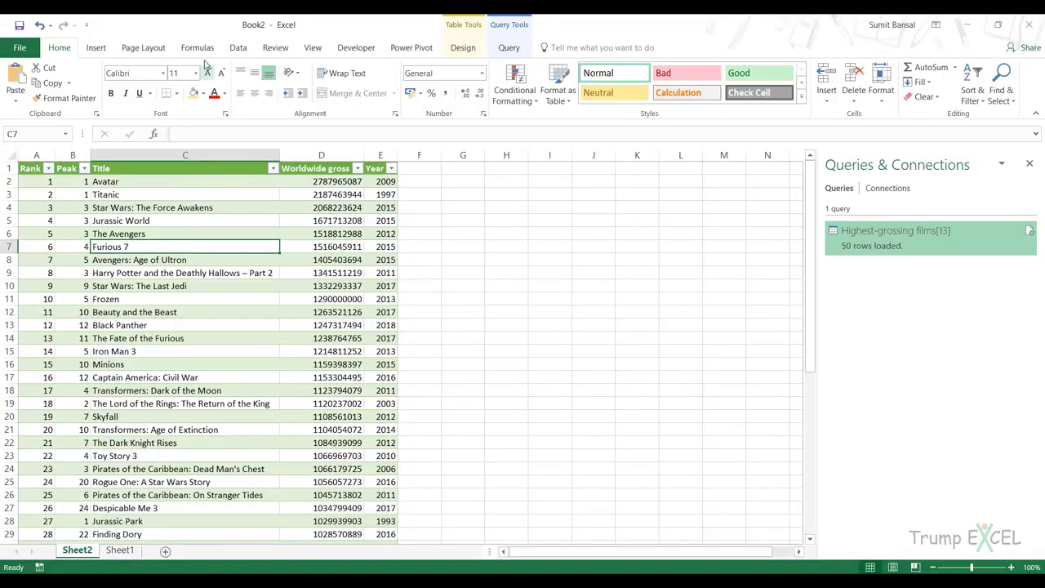
{"action": "left_click", "coordinate": [238, 49]}
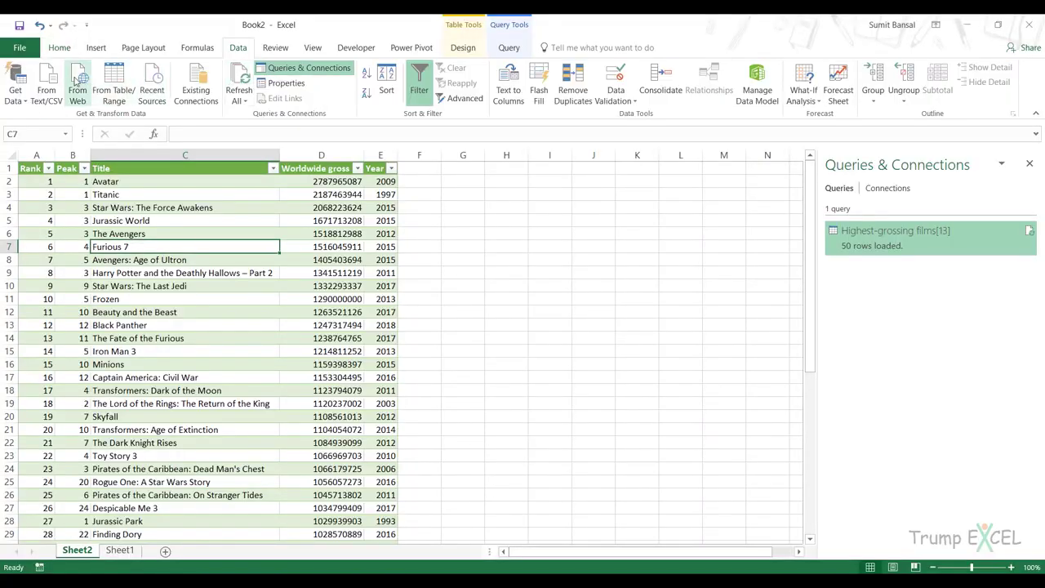
{"action": "left_click", "coordinate": [77, 82]}
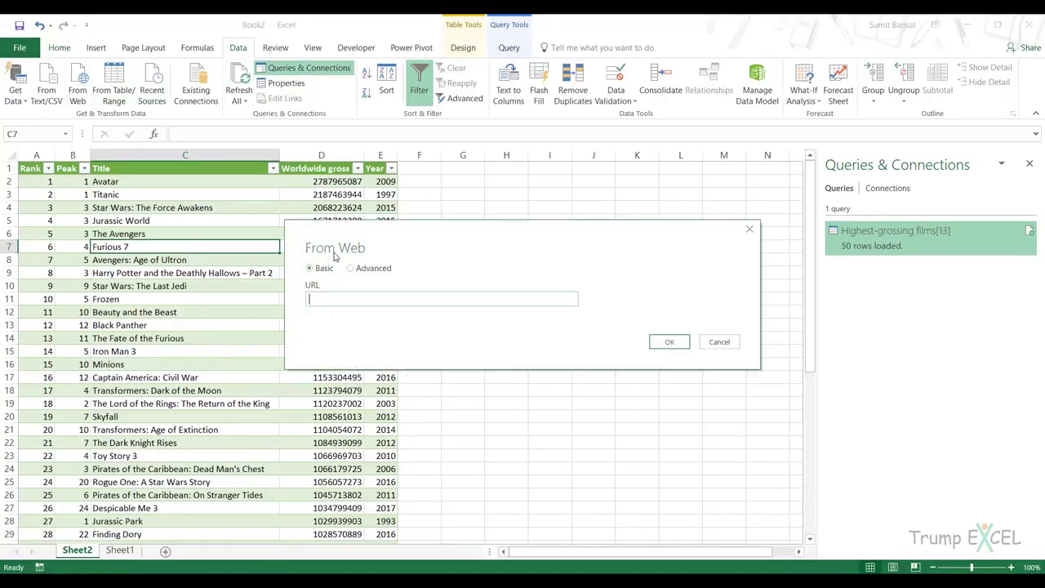
{"action": "type", "text": "https://en.wikipedia.org/wiki/List_of_states_and_territories_of_the_United_States"}
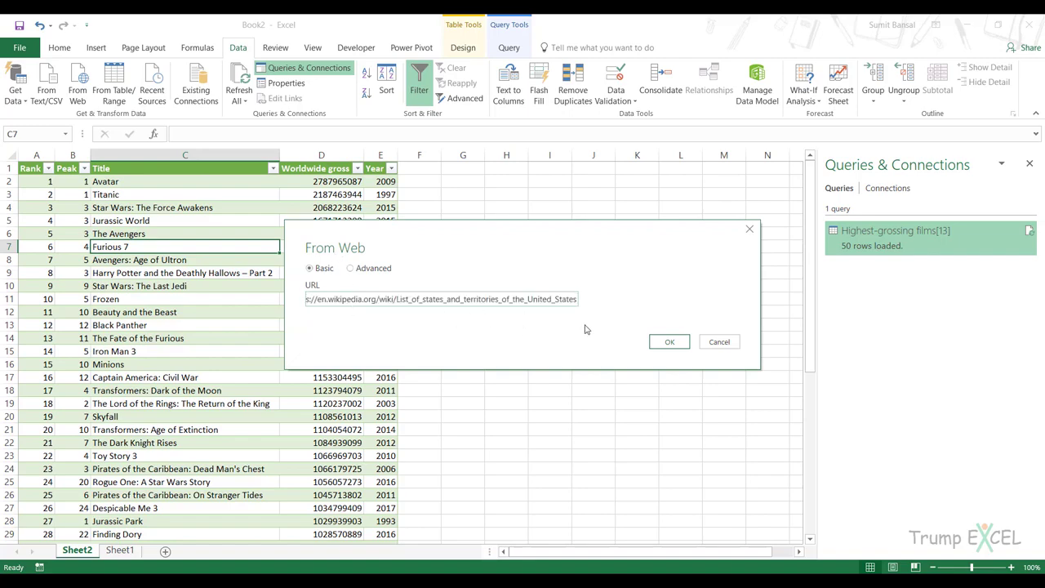
{"action": "left_click", "coordinate": [669, 341]}
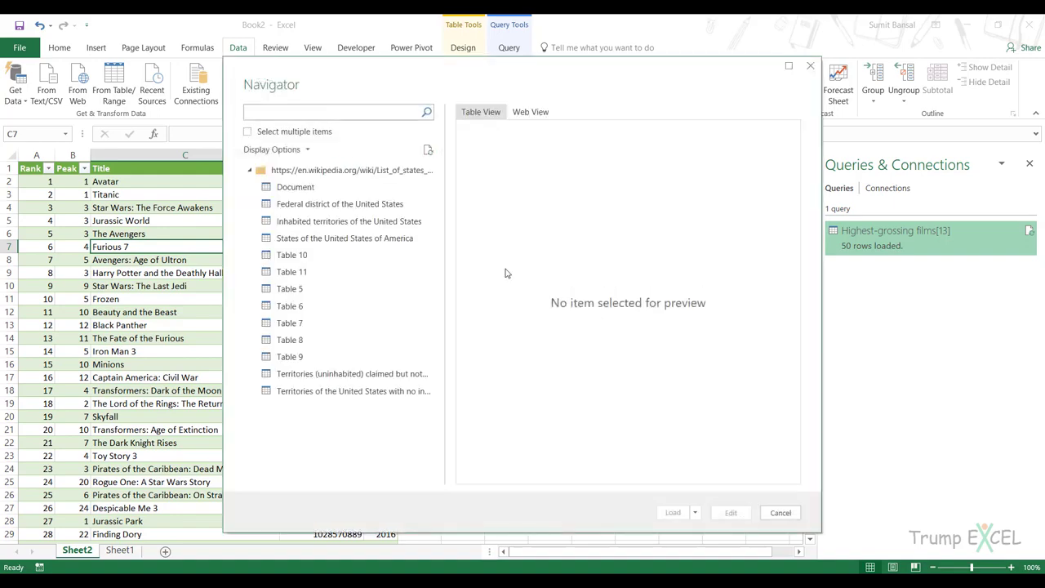
Preview the page's available tables and open States of the United States of America for editing in the Query Editor
{"action": "left_click", "coordinate": [319, 204]}
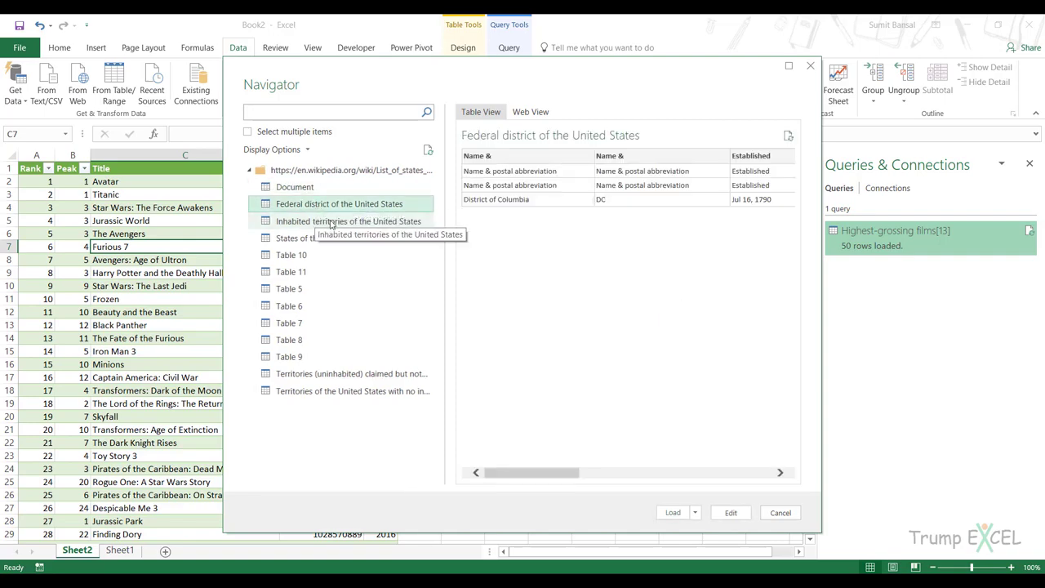
{"action": "left_click", "coordinate": [314, 224]}
{"action": "left_click", "coordinate": [331, 240]}
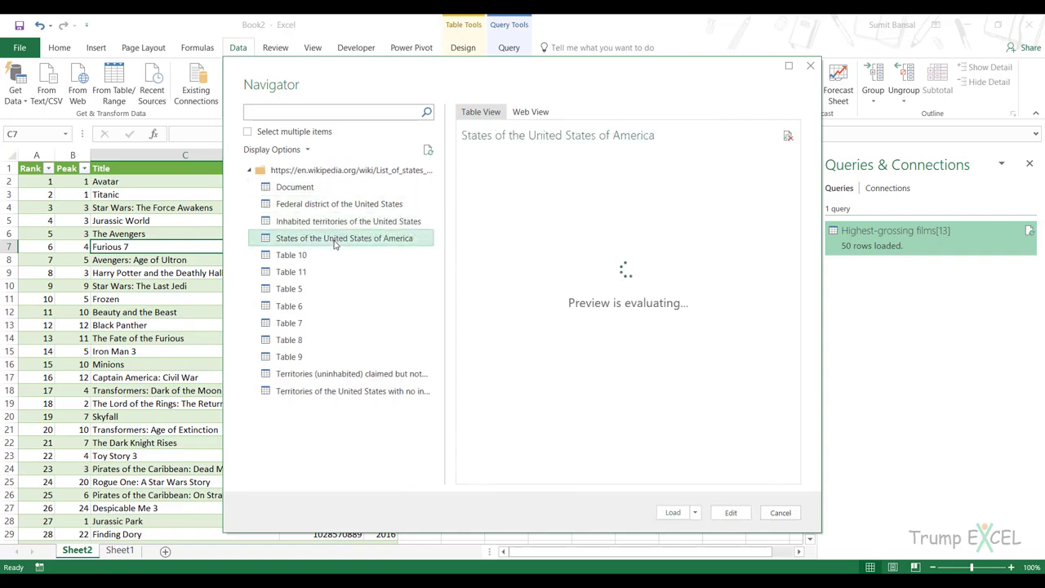
{"action": "left_click_drag", "start_coordinate": [540, 474], "coordinate": [540, 489]}
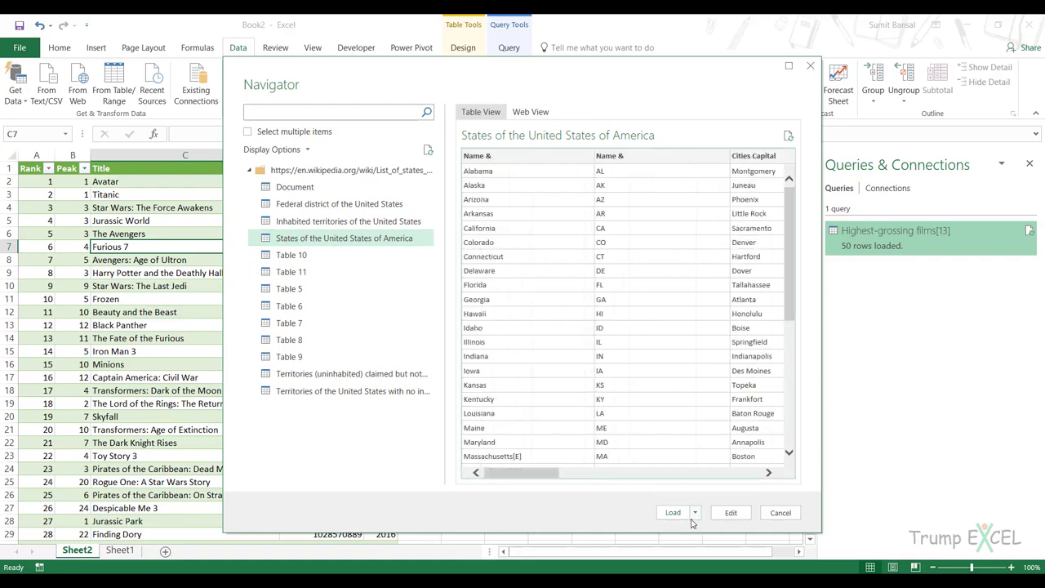
{"action": "left_click", "coordinate": [730, 514]}
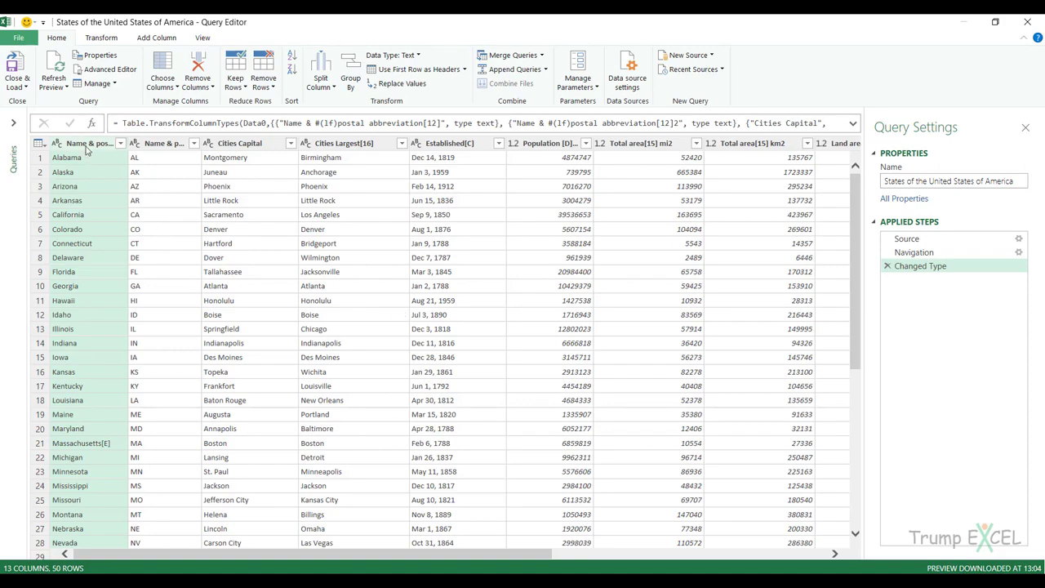
Set the Established[C] column's data type to Date, replacing the column's current type conversion
{"action": "left_click", "coordinate": [102, 38]}
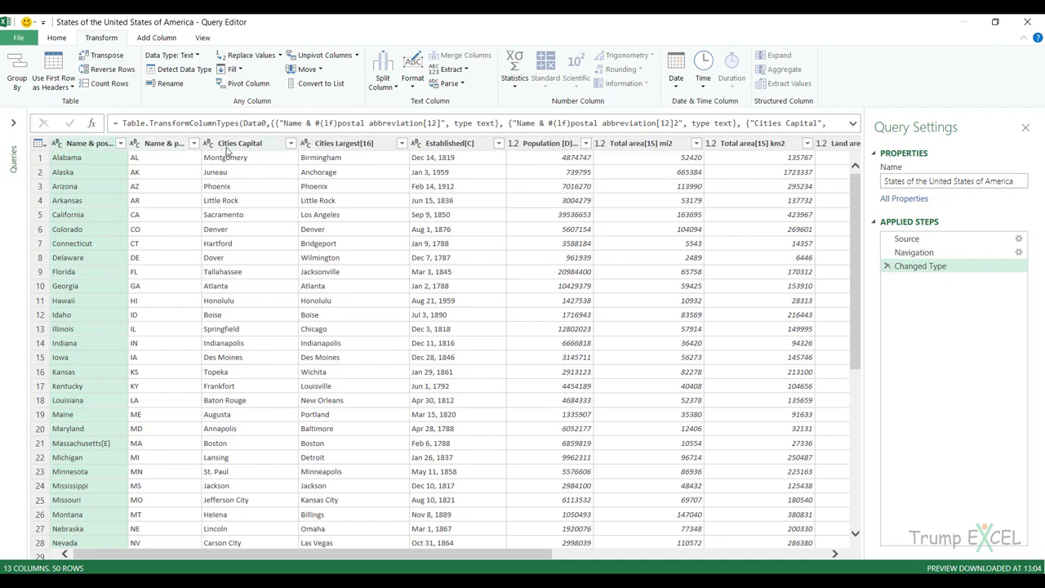
{"action": "left_click", "coordinate": [441, 147]}
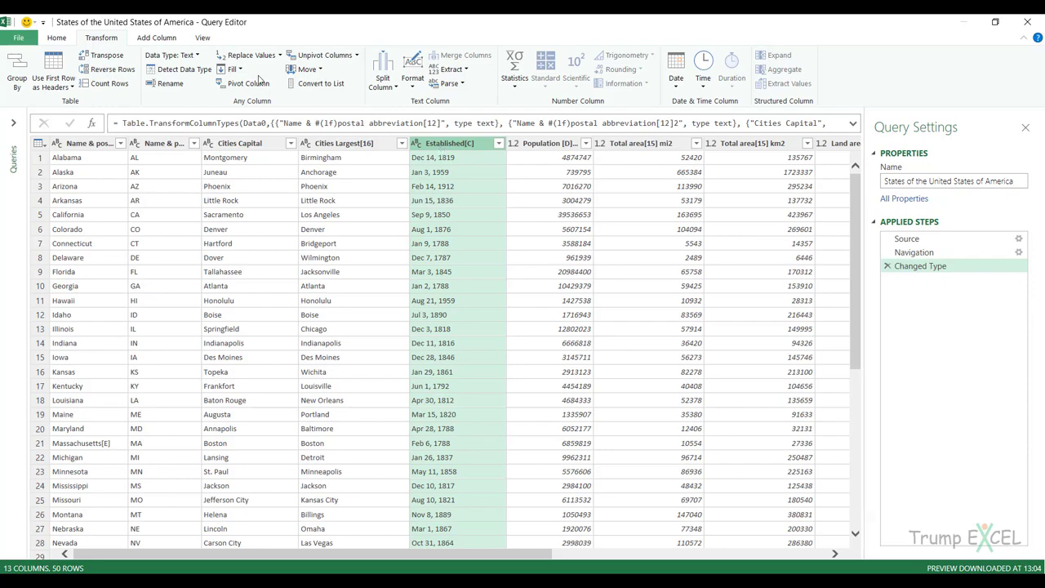
{"action": "left_click", "coordinate": [196, 56]}
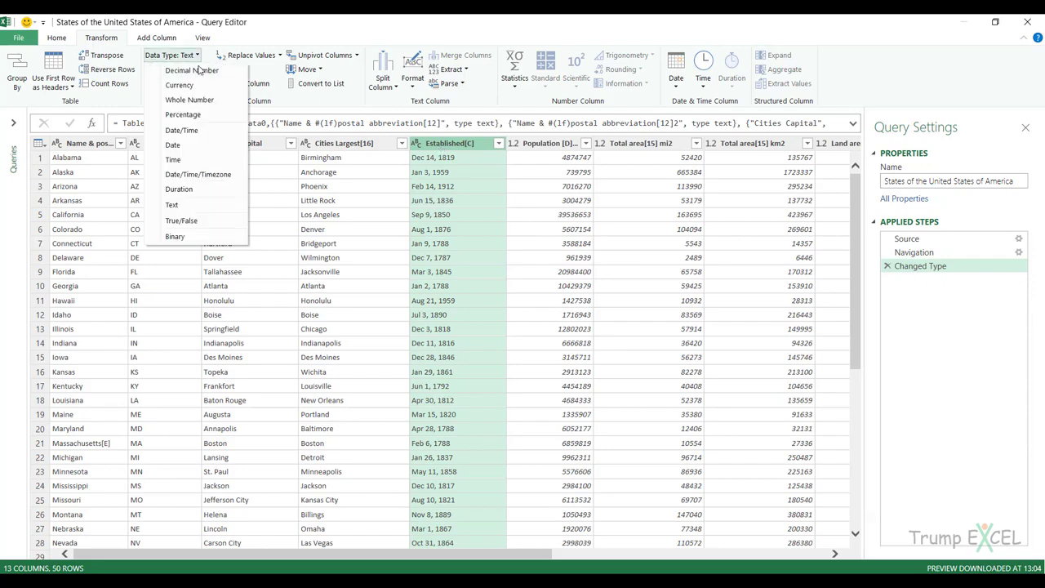
{"action": "left_click", "coordinate": [185, 146]}
{"action": "left_click", "coordinate": [507, 335]}
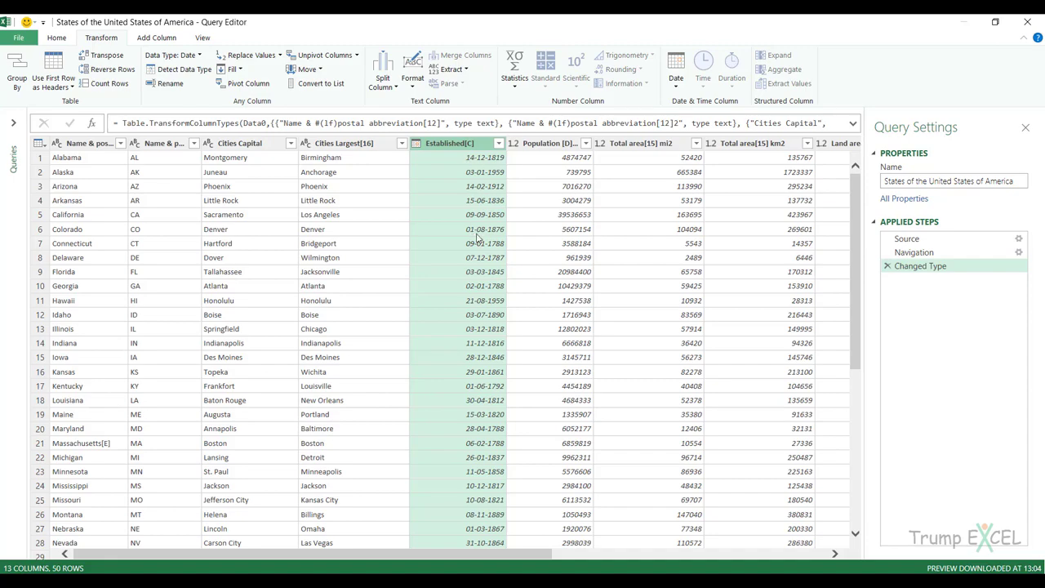
Check the data types of the Population and Total area columns and remove the # Reps. column
{"action": "left_click", "coordinate": [547, 147]}
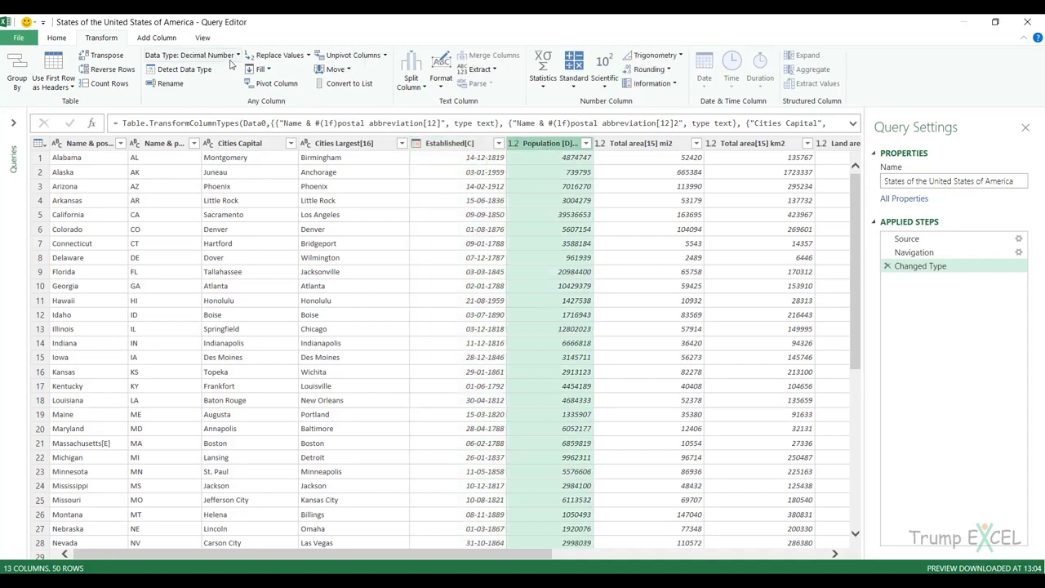
{"action": "left_click", "coordinate": [632, 147]}
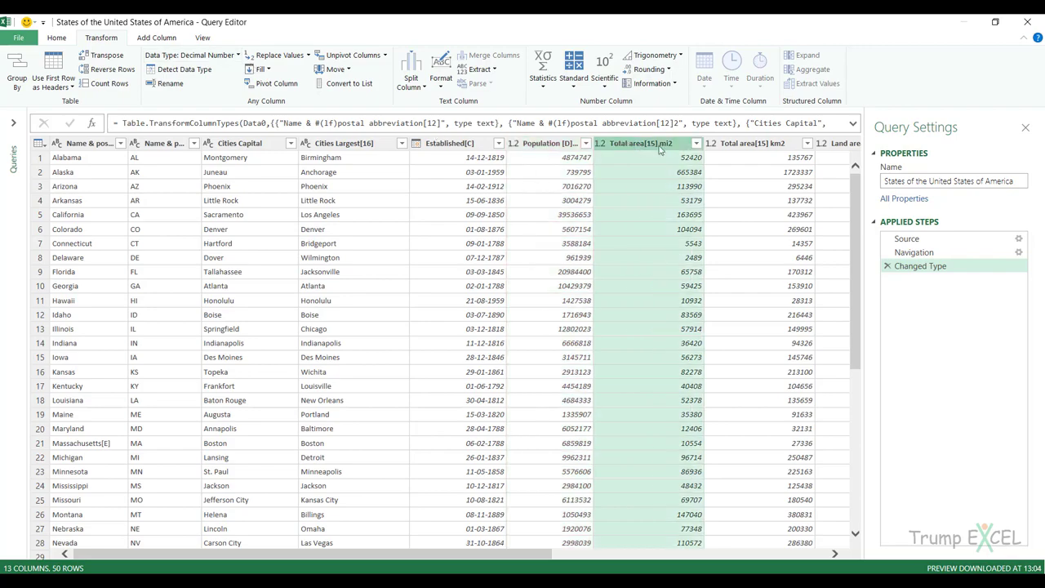
{"action": "left_click", "coordinate": [723, 150]}
{"action": "left_click_drag", "start_coordinate": [481, 560], "coordinate": [777, 572]}
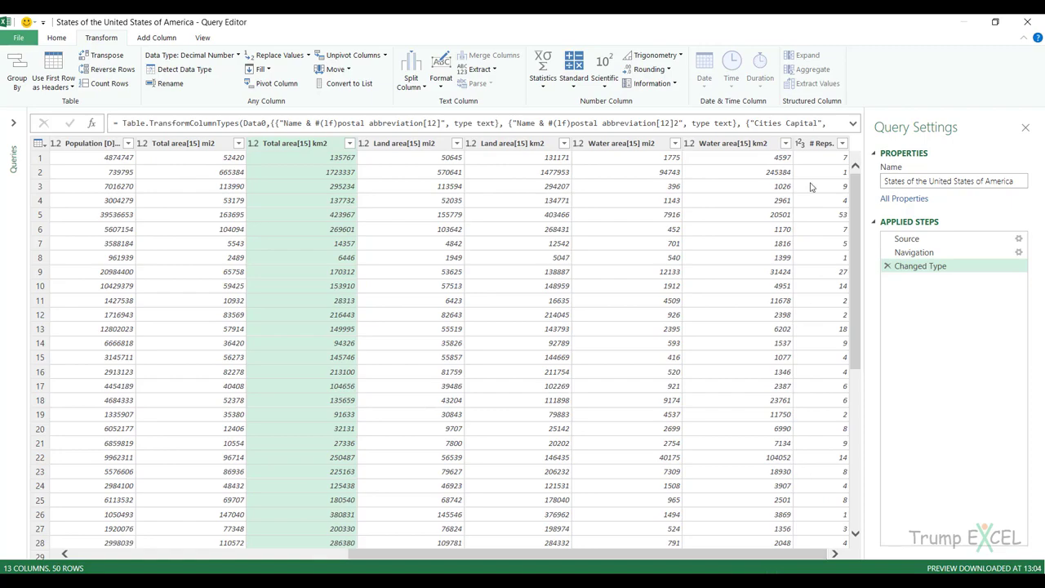
{"action": "right_click", "coordinate": [814, 147]}
{"action": "left_click", "coordinate": [849, 172]}
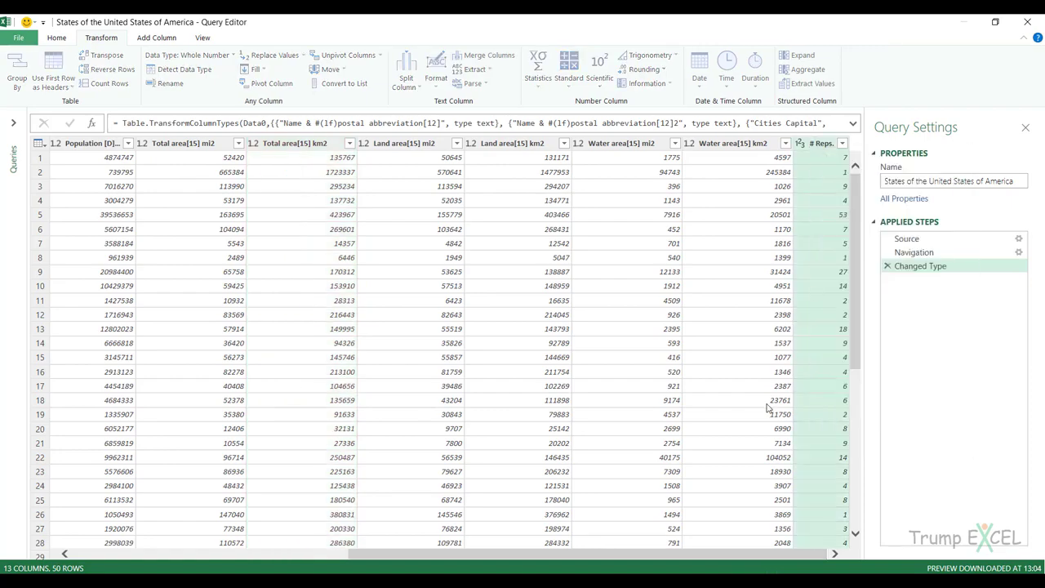
Convert the state names in the first Name & postal abbreviation column to uppercase
{"action": "left_click_drag", "start_coordinate": [713, 560], "coordinate": [406, 547]}
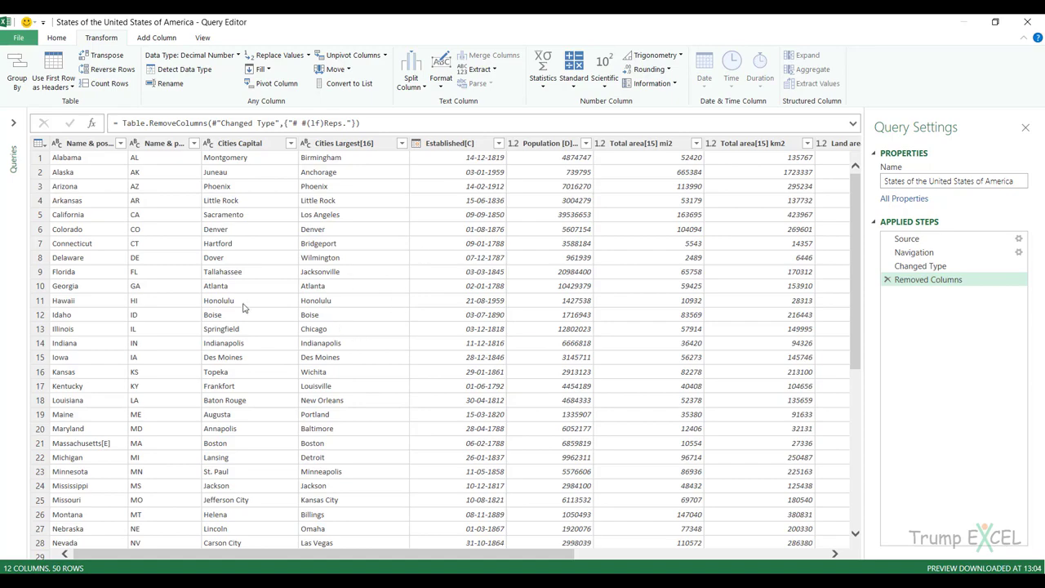
{"action": "left_click", "coordinate": [82, 145]}
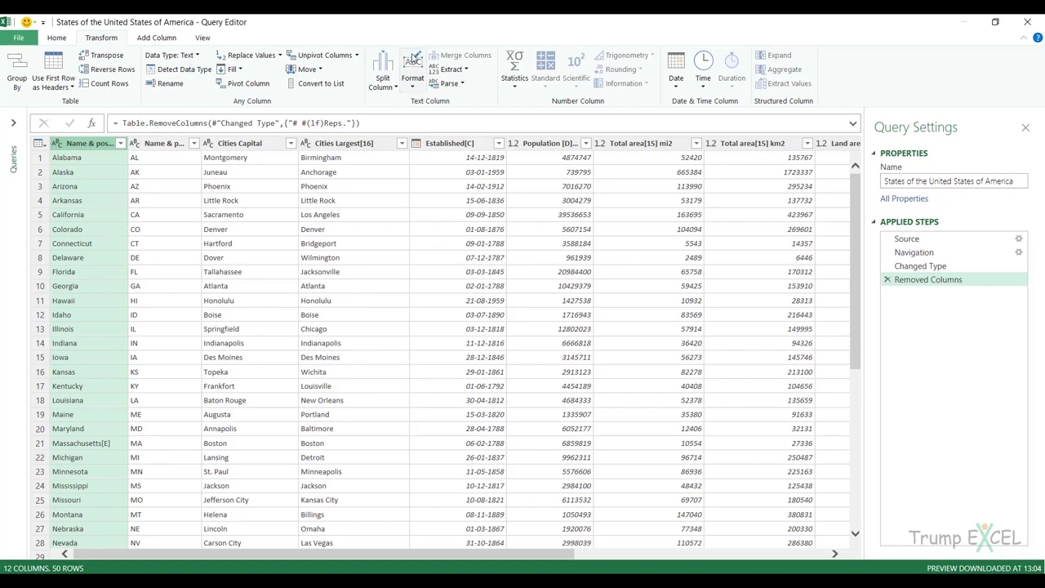
{"action": "left_click", "coordinate": [417, 84]}
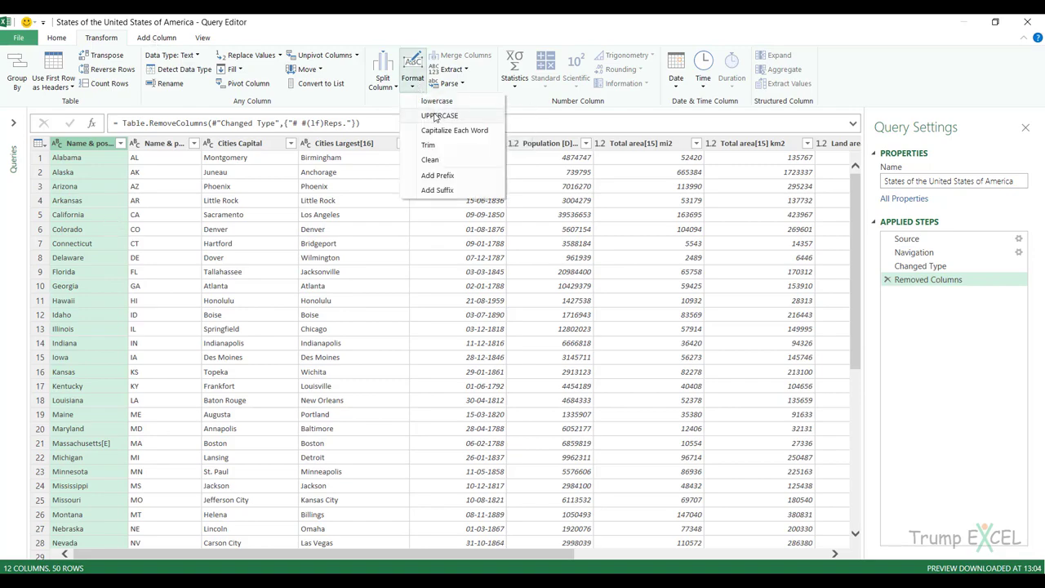
{"action": "left_click", "coordinate": [439, 115]}
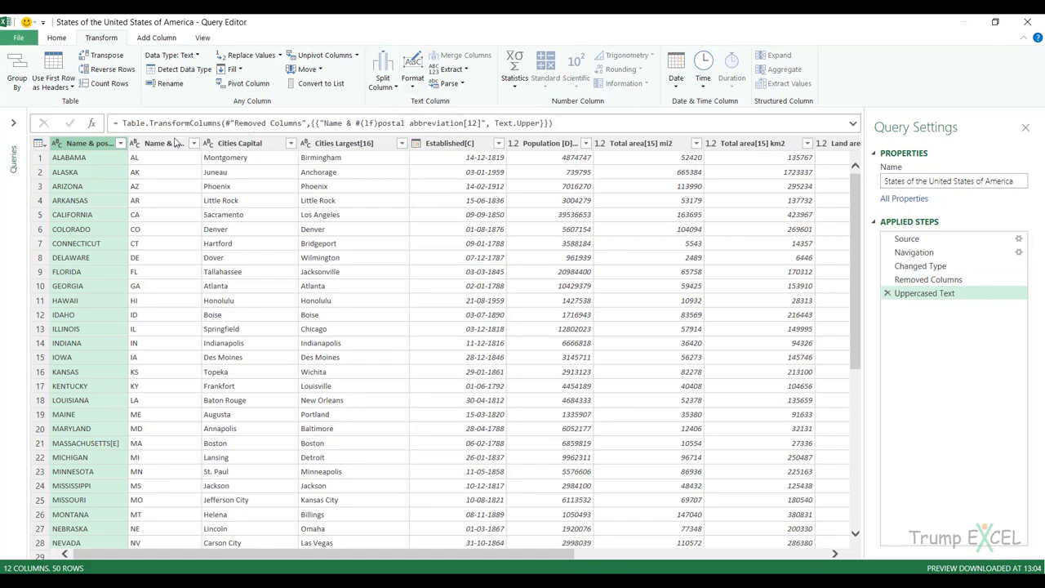
{"action": "left_click", "coordinate": [171, 145]}
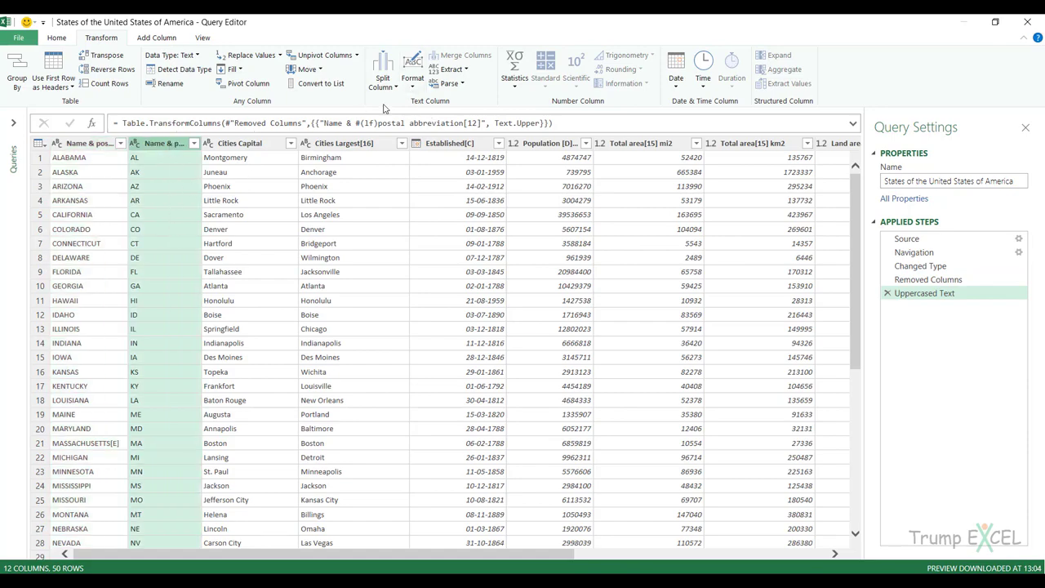
{"action": "left_click", "coordinate": [413, 88]}
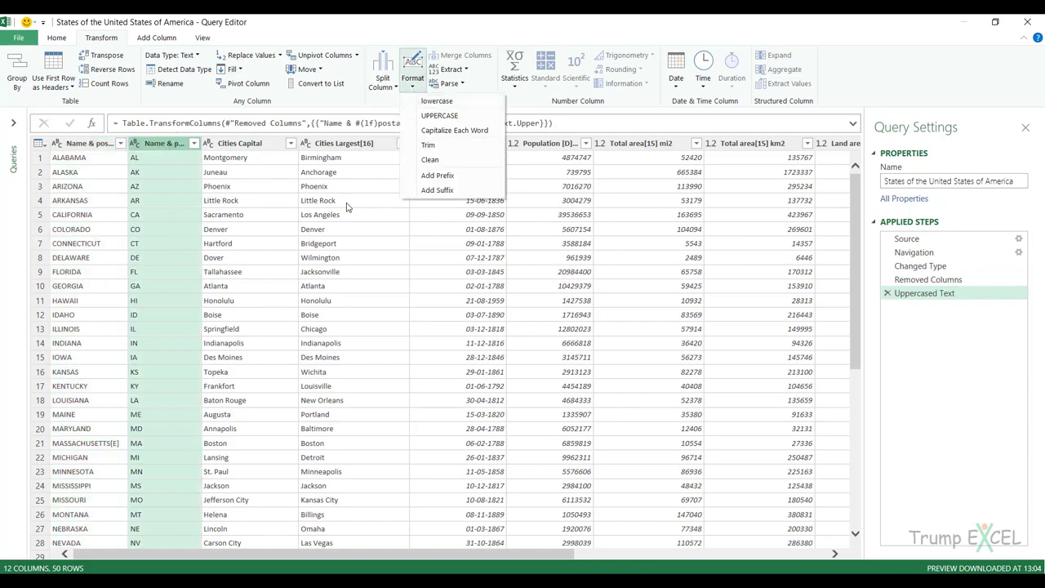
{"action": "left_click", "coordinate": [160, 151]}
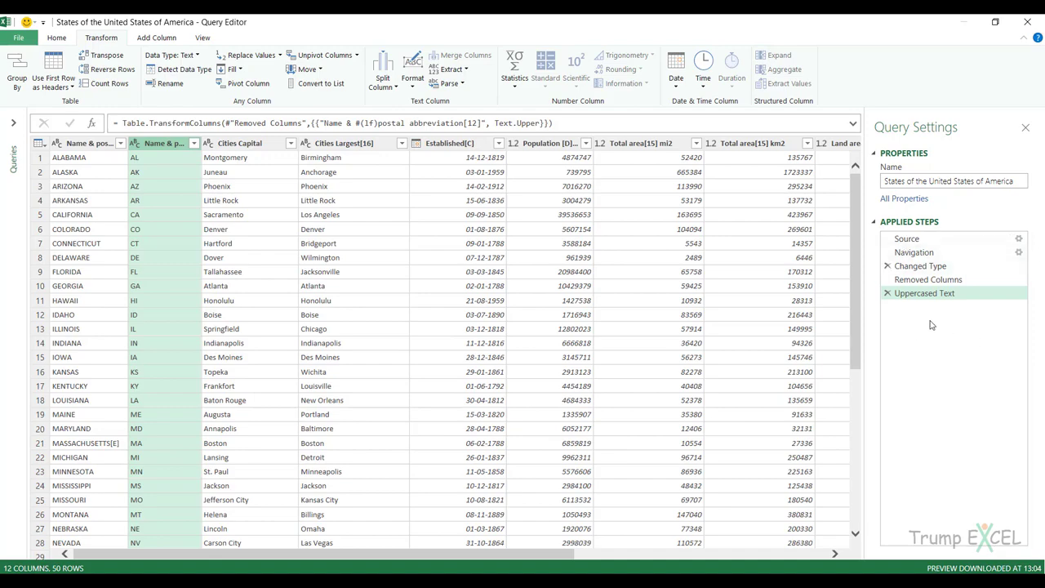
Keep the query name States of the United States of America, close the Query Editor and load the query into the workbook
{"action": "double_click", "coordinate": [937, 181]}
{"action": "left_click", "coordinate": [979, 187]}
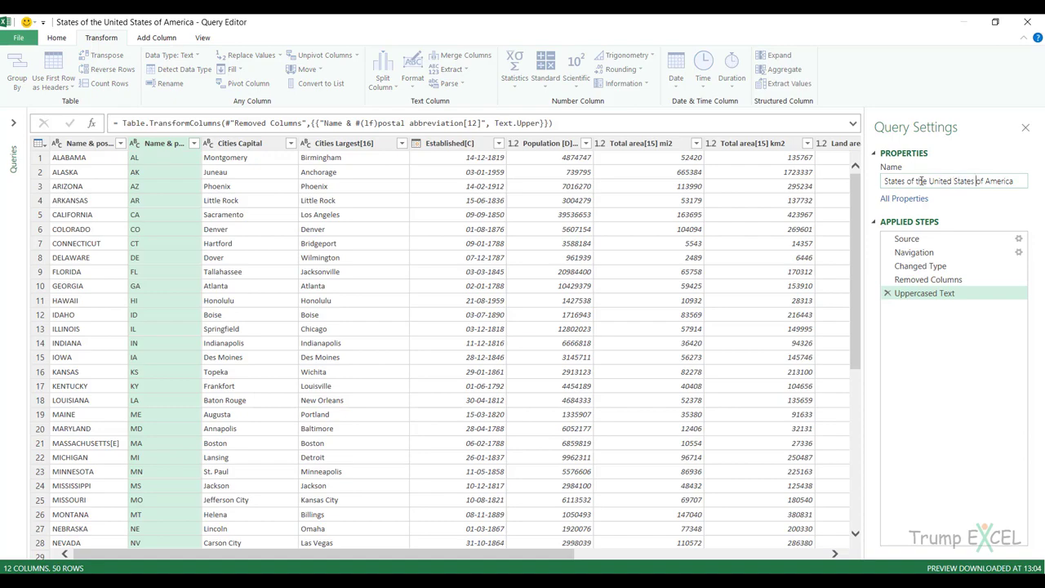
{"action": "left_click", "coordinate": [62, 39]}
{"action": "left_click", "coordinate": [18, 65]}
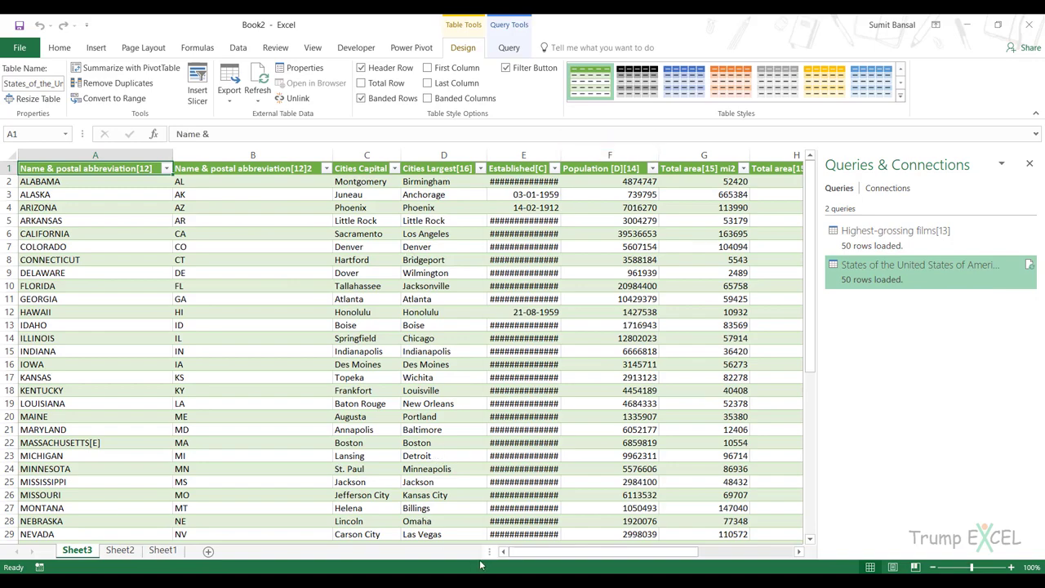
Review the columns of the loaded states table and refresh the table from its web source
{"action": "left_click_drag", "start_coordinate": [542, 552], "coordinate": [662, 564]}
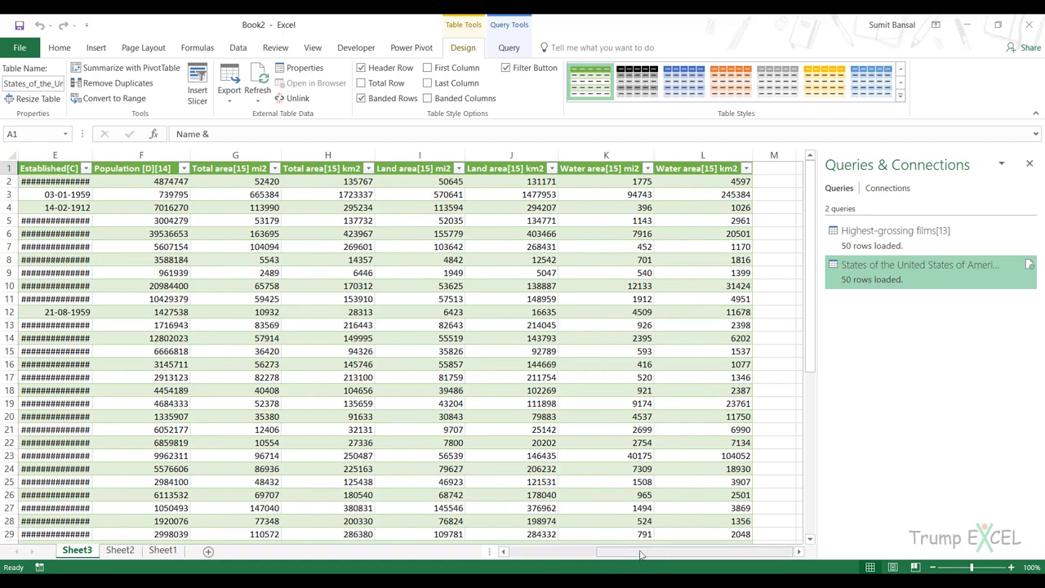
{"action": "left_click_drag", "start_coordinate": [641, 556], "coordinate": [551, 558]}
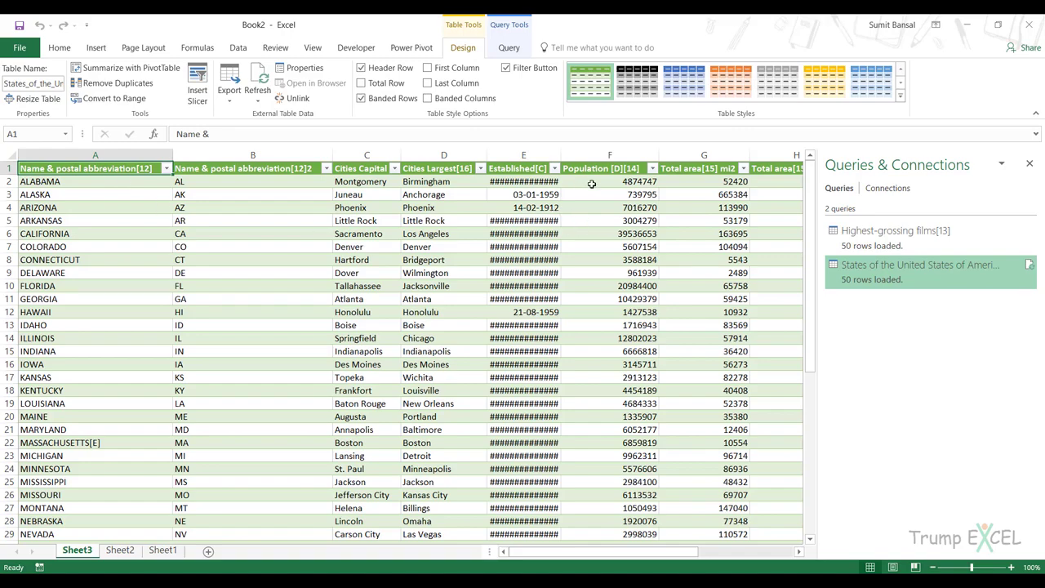
{"action": "right_click", "coordinate": [259, 222]}
{"action": "left_click", "coordinate": [309, 334]}
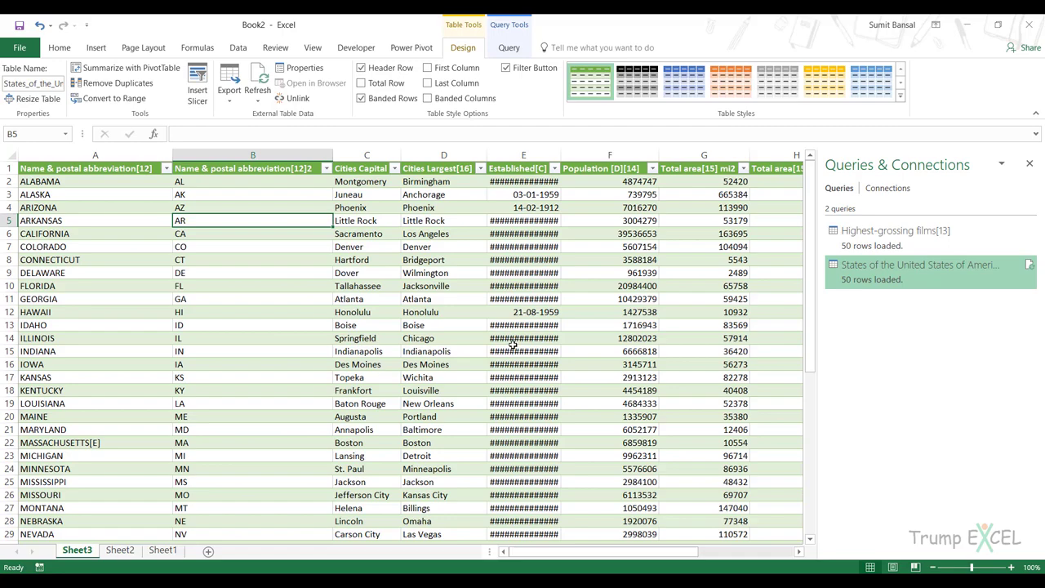
{"action": "mouse_move", "coordinate": [512, 345]}
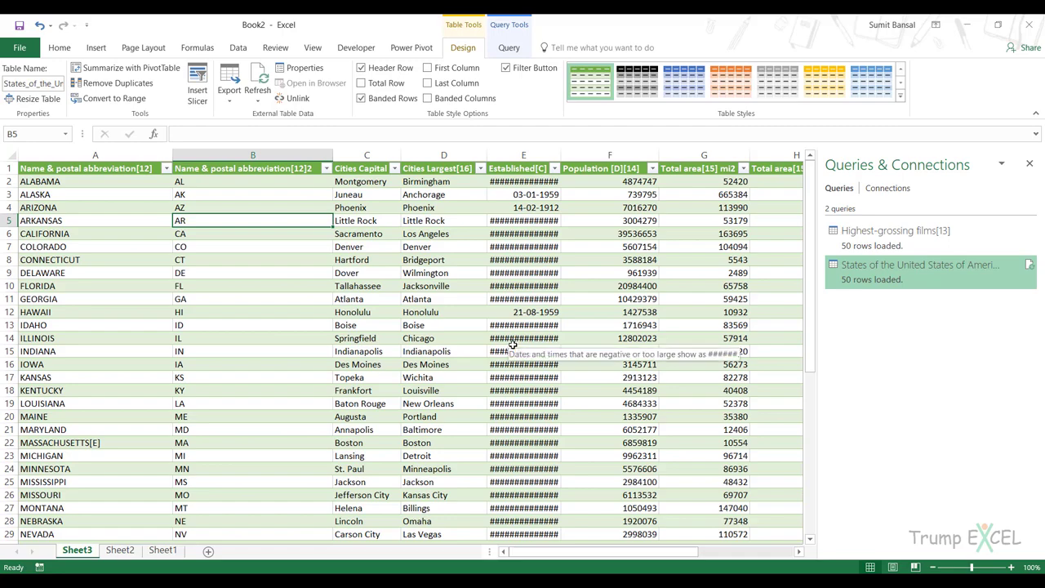